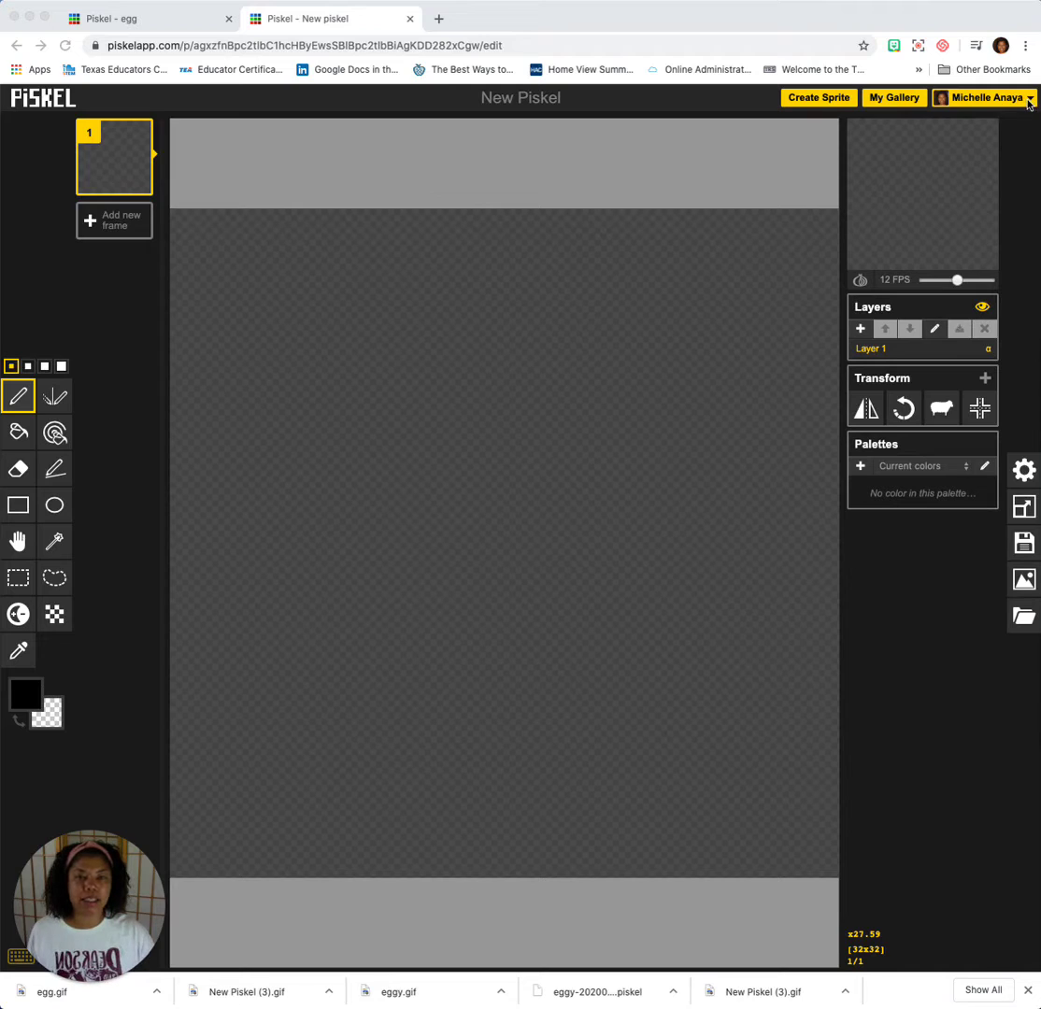
Draw a black diagonal staircase line from the canvas's left edge with the Pen.
click(1029, 101)
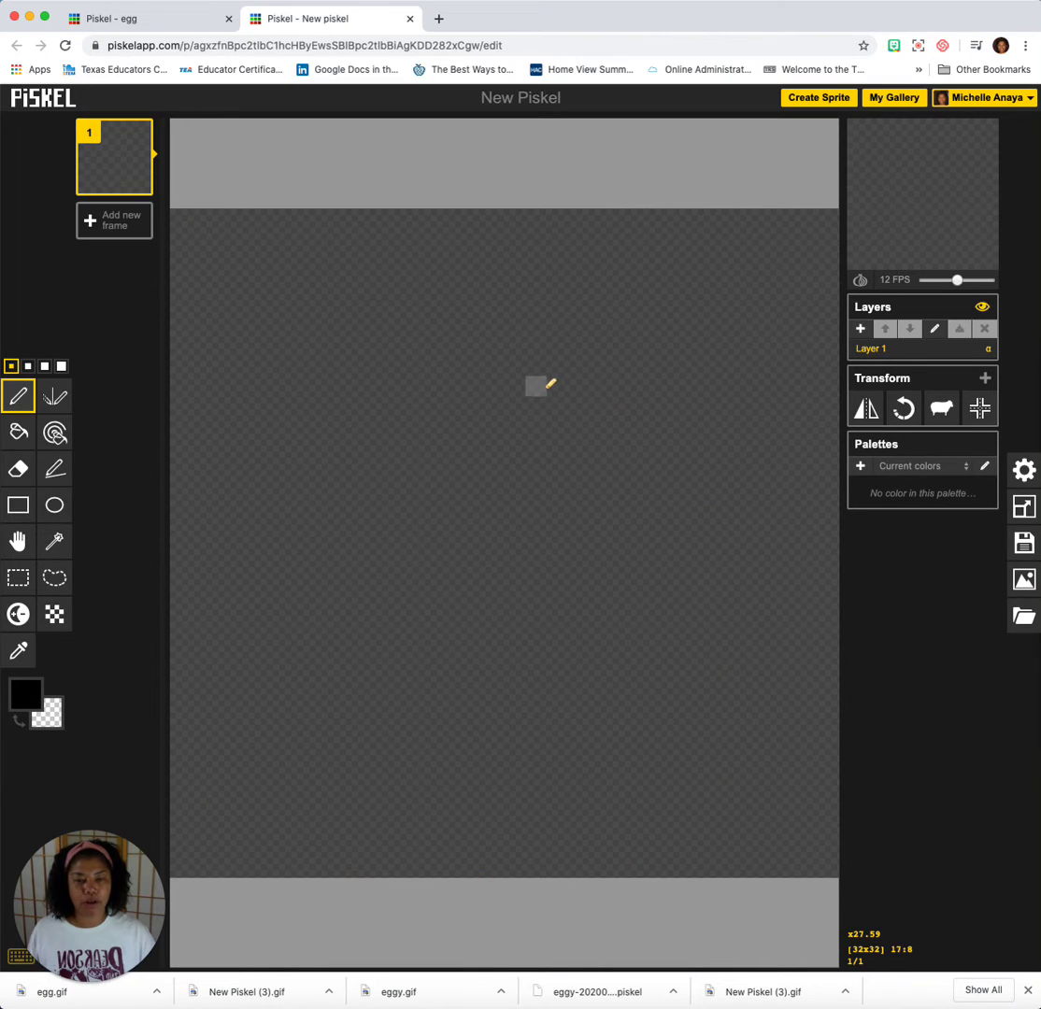
mouse_move(117, 158)
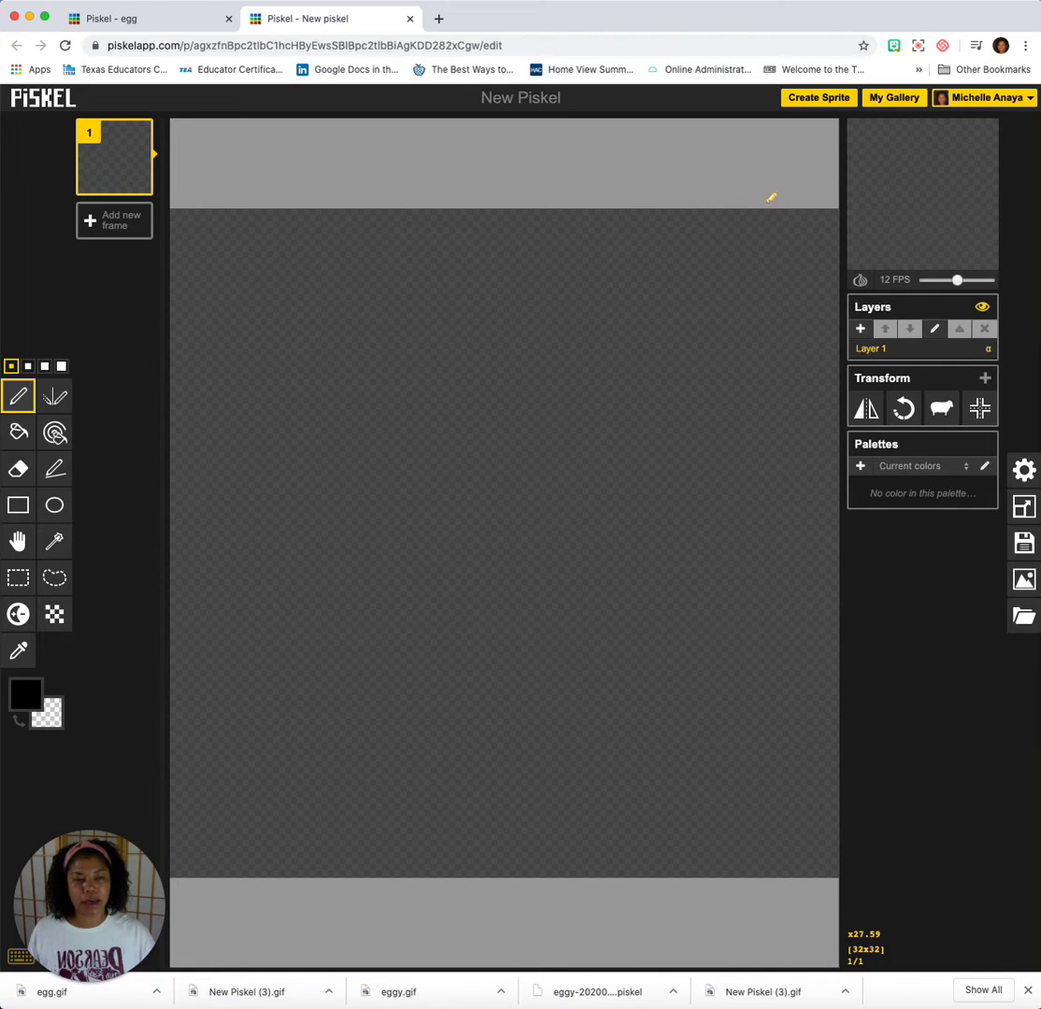
mouse_move(905, 189)
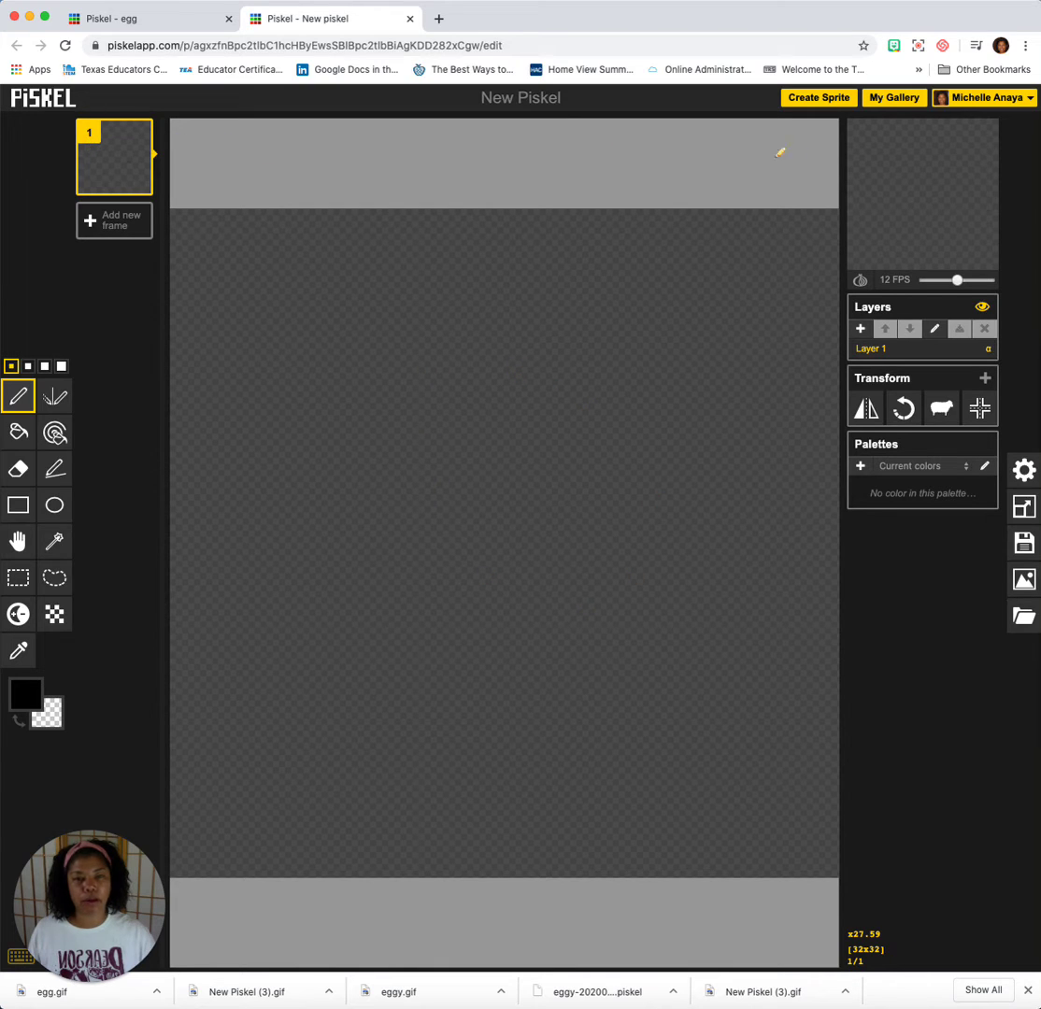
mouse_move(923, 214)
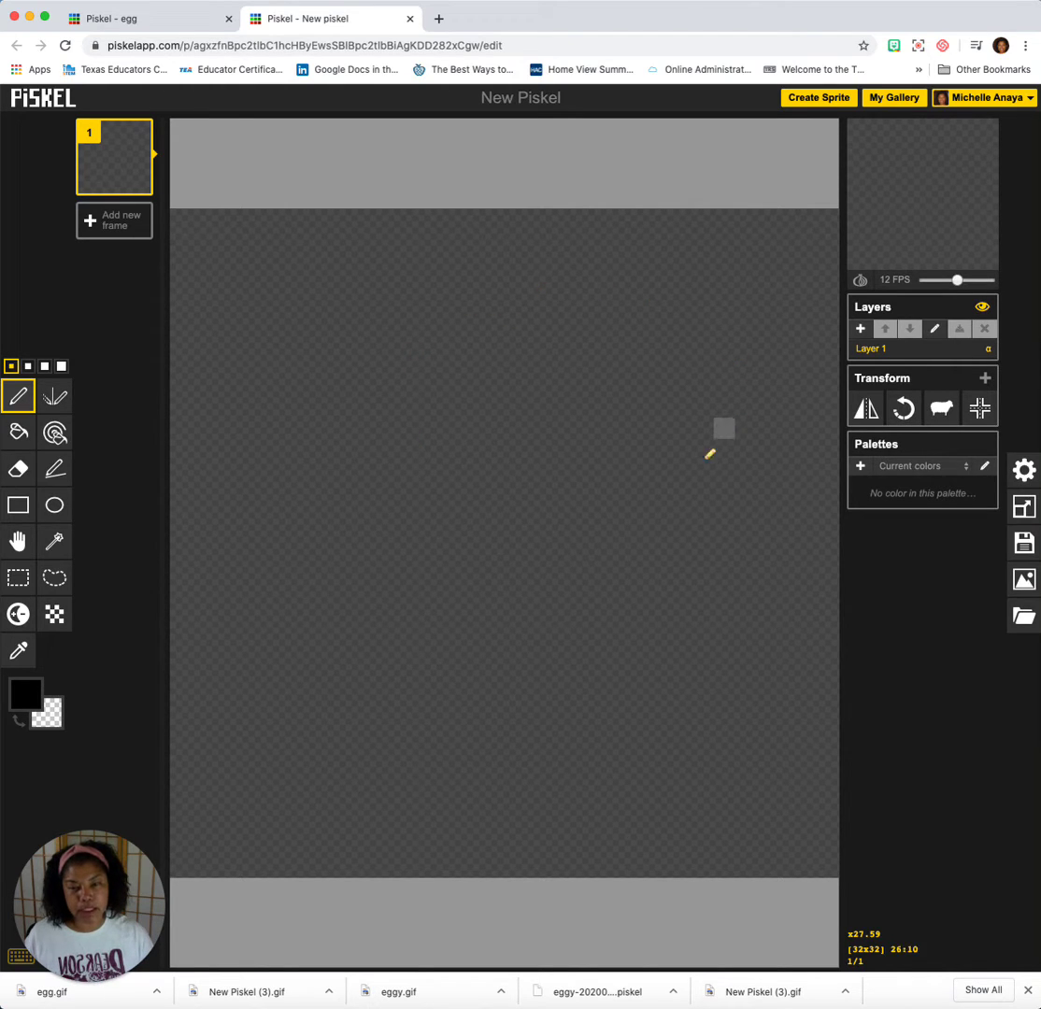
mouse_move(178, 447)
mouse_down()
mouse_move(264, 394)
mouse_move(320, 386)
mouse_move(393, 324)
mouse_move(496, 278)
mouse_up()
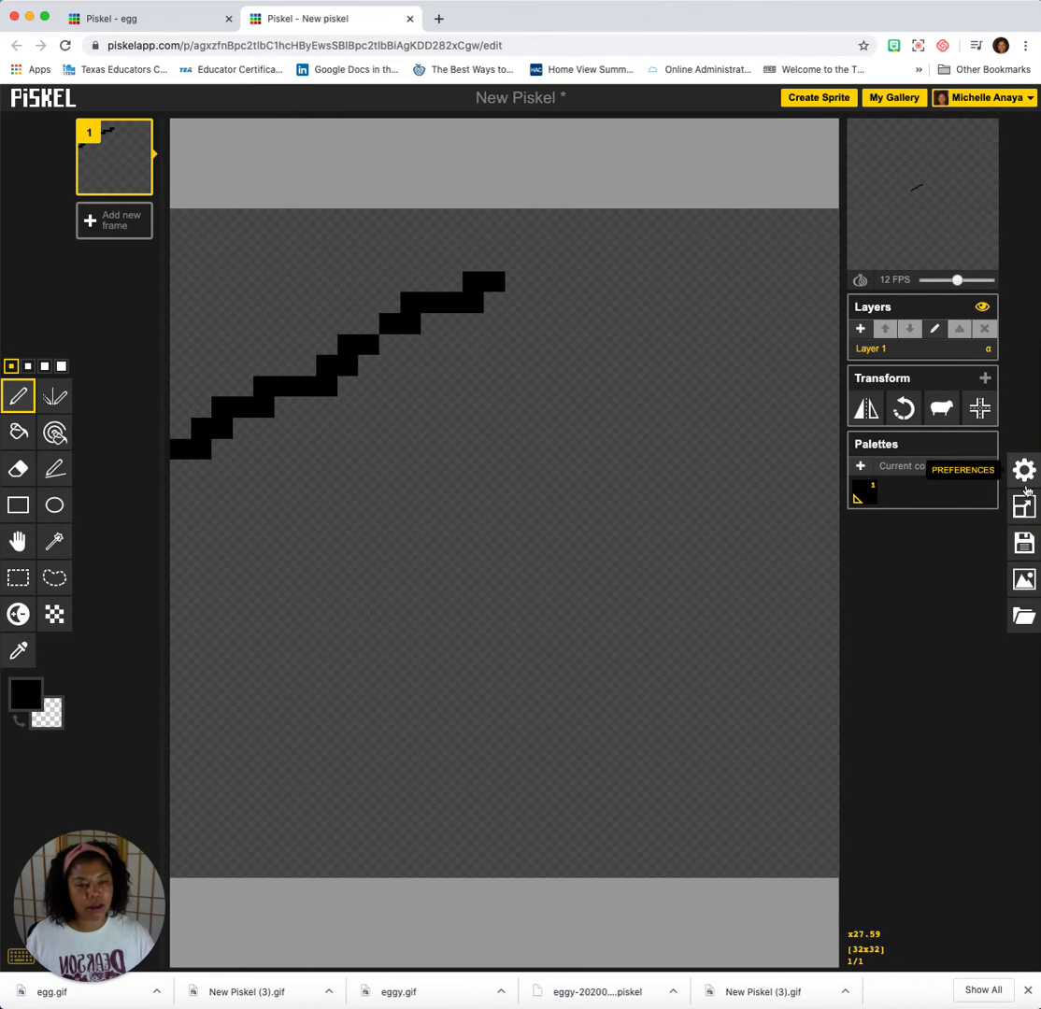
Resize the canvas to 200 by 200 pixels.
click(1025, 506)
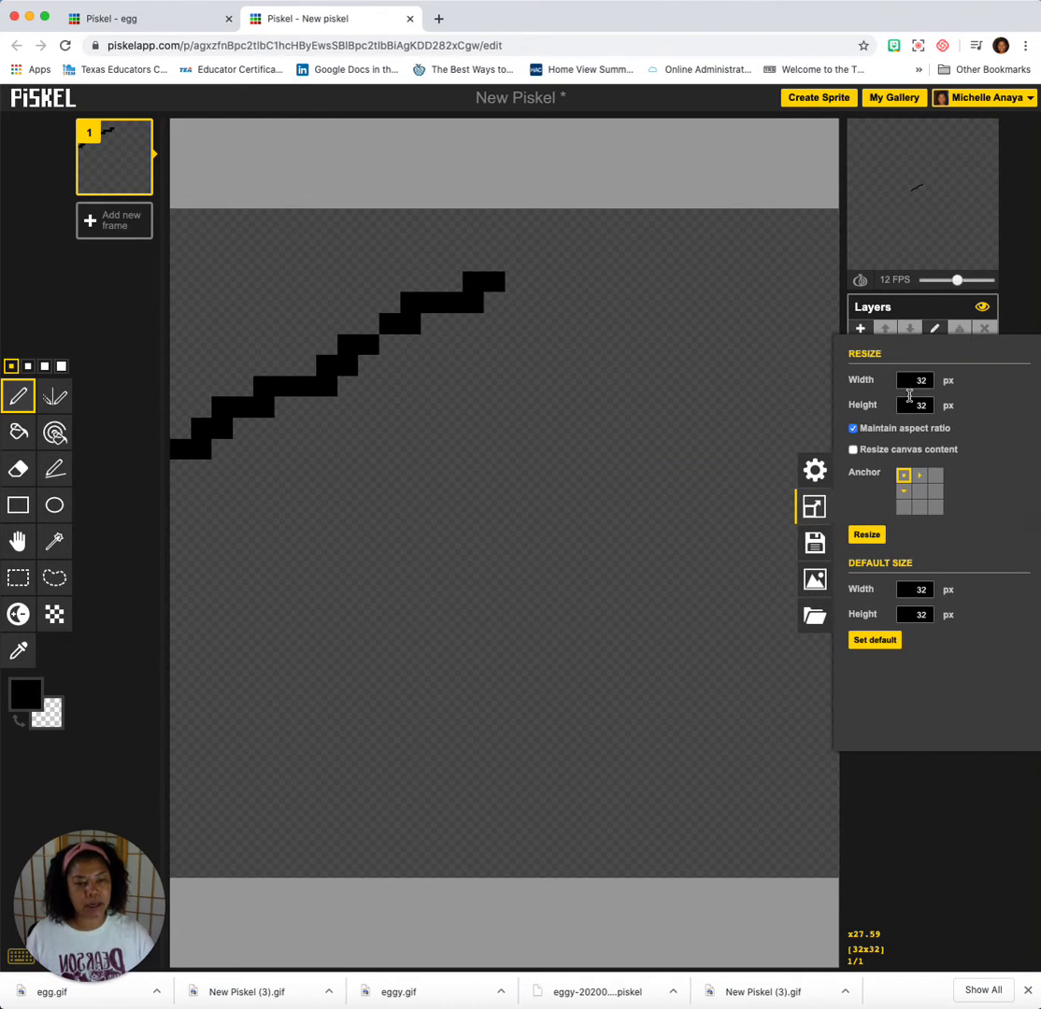
drag(909, 382, 931, 382)
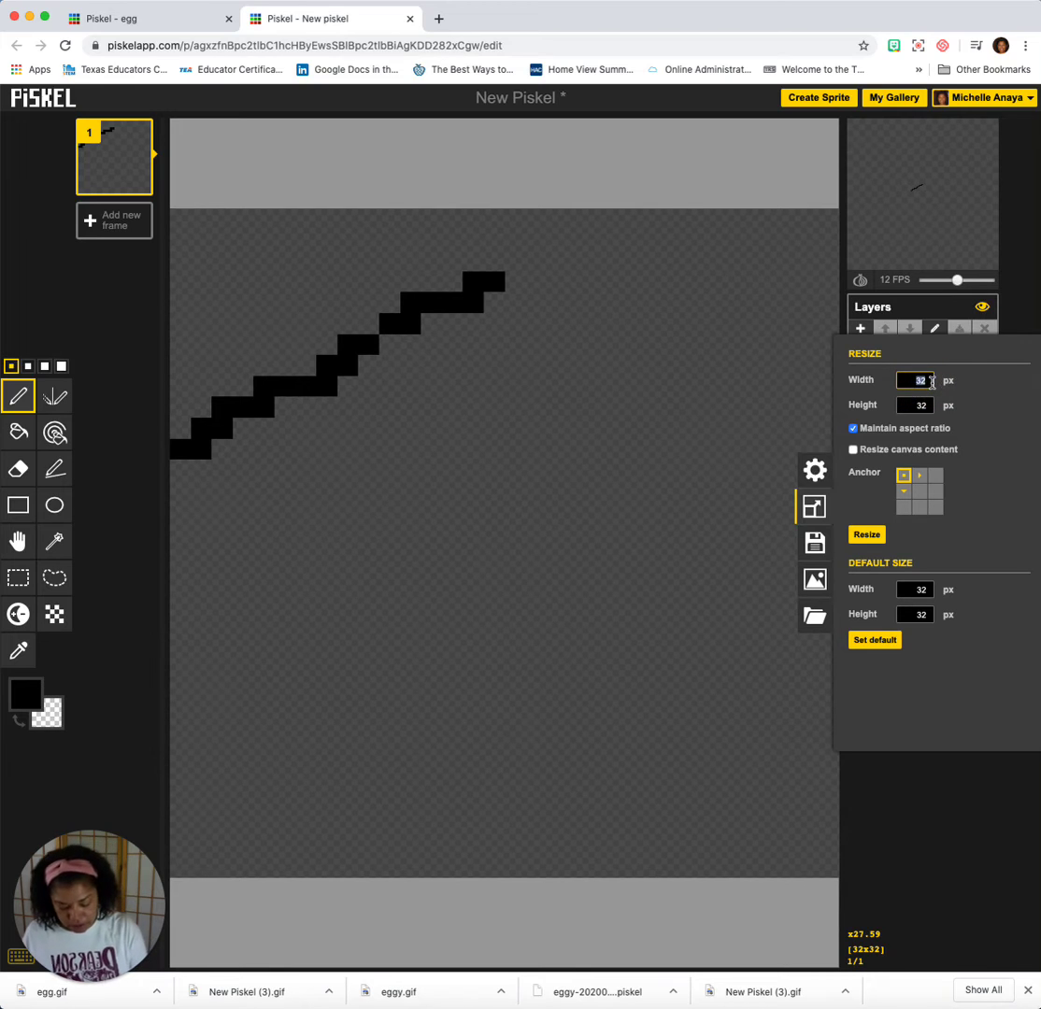
text(200)
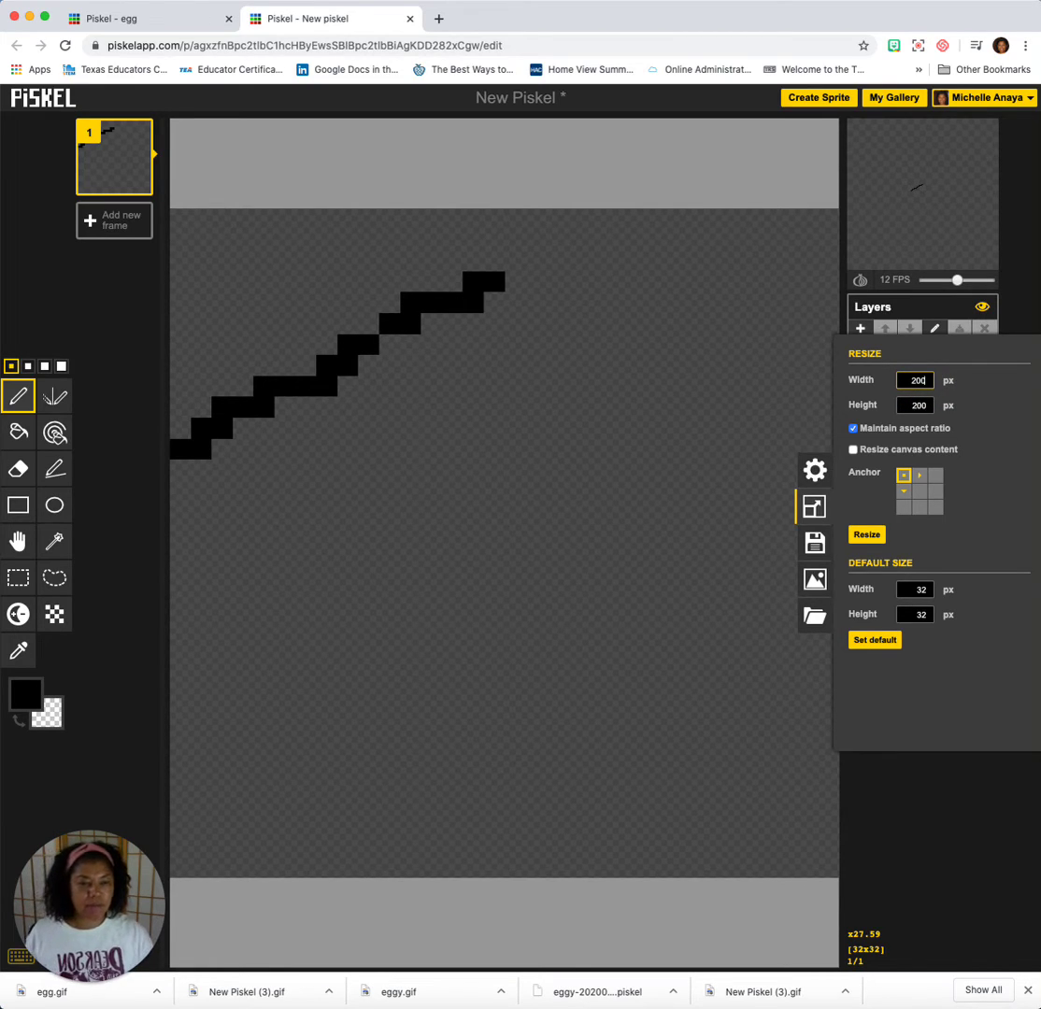
click(866, 535)
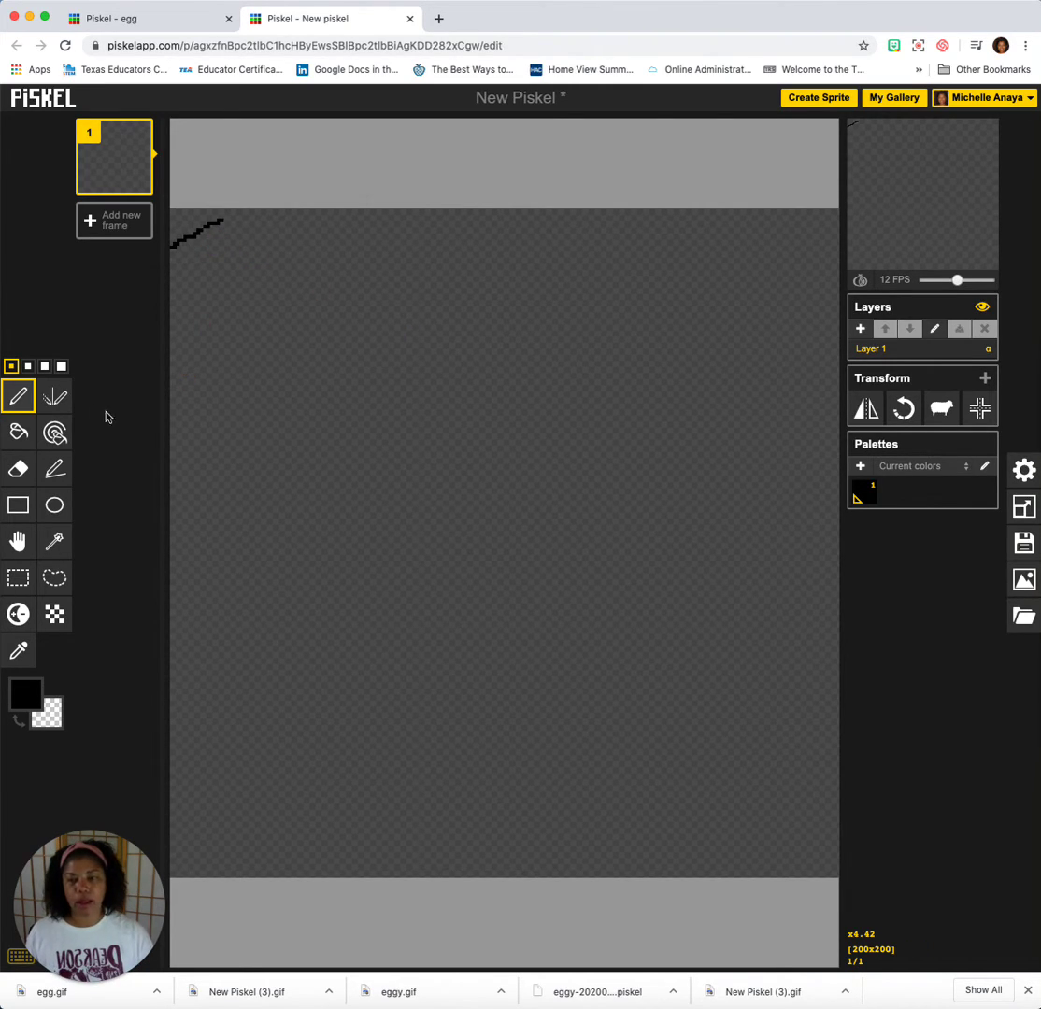
Draw mirrored black outlines of two stacked diamonds with flat bottom lines using the Vertical Mirror pen.
click(53, 399)
mouse_move(471, 279)
mouse_down()
mouse_move(320, 376)
mouse_move(339, 426)
mouse_move(733, 625)
mouse_move(601, 686)
mouse_move(444, 787)
mouse_move(311, 800)
mouse_up()
scroll(392, 654, up, 1)
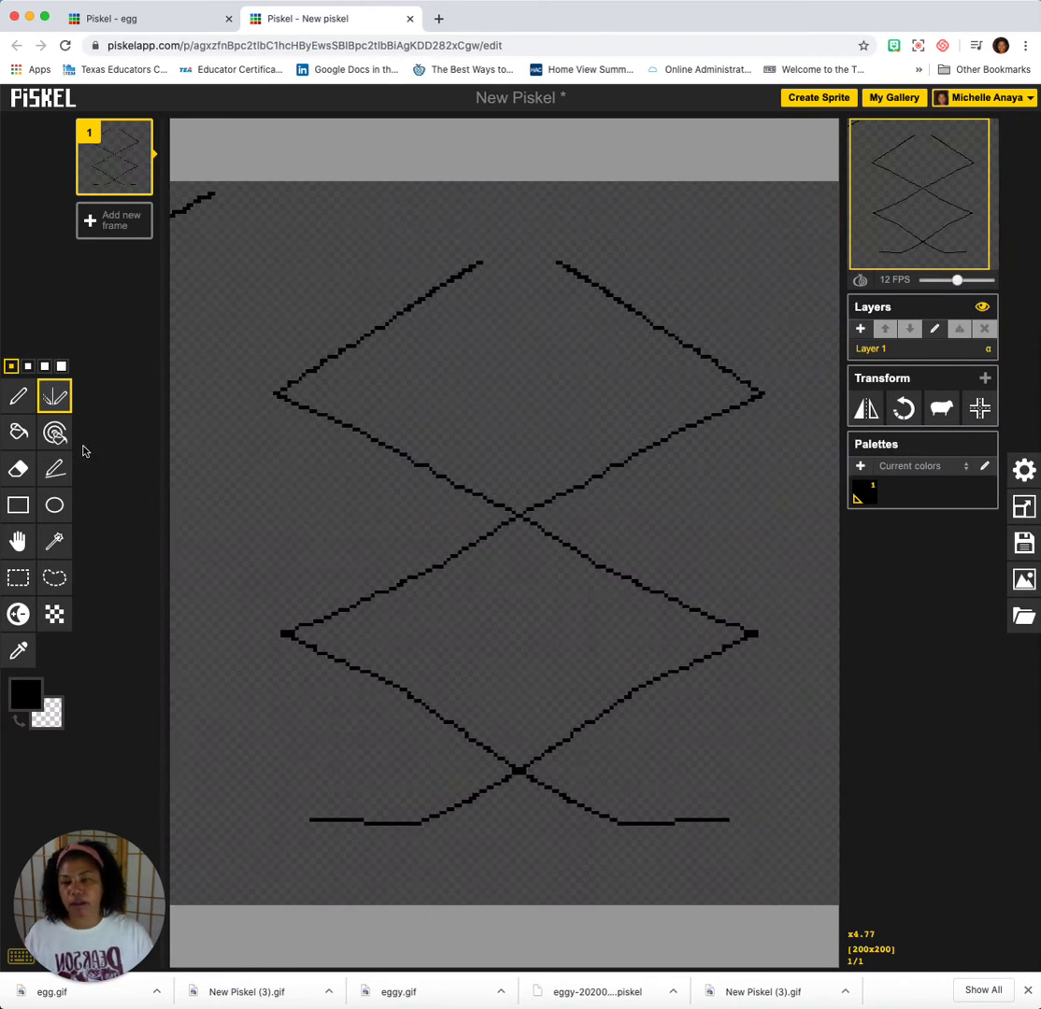
Bucket-fill the lower diamond dark red, undoing the accidental background fill.
click(18, 432)
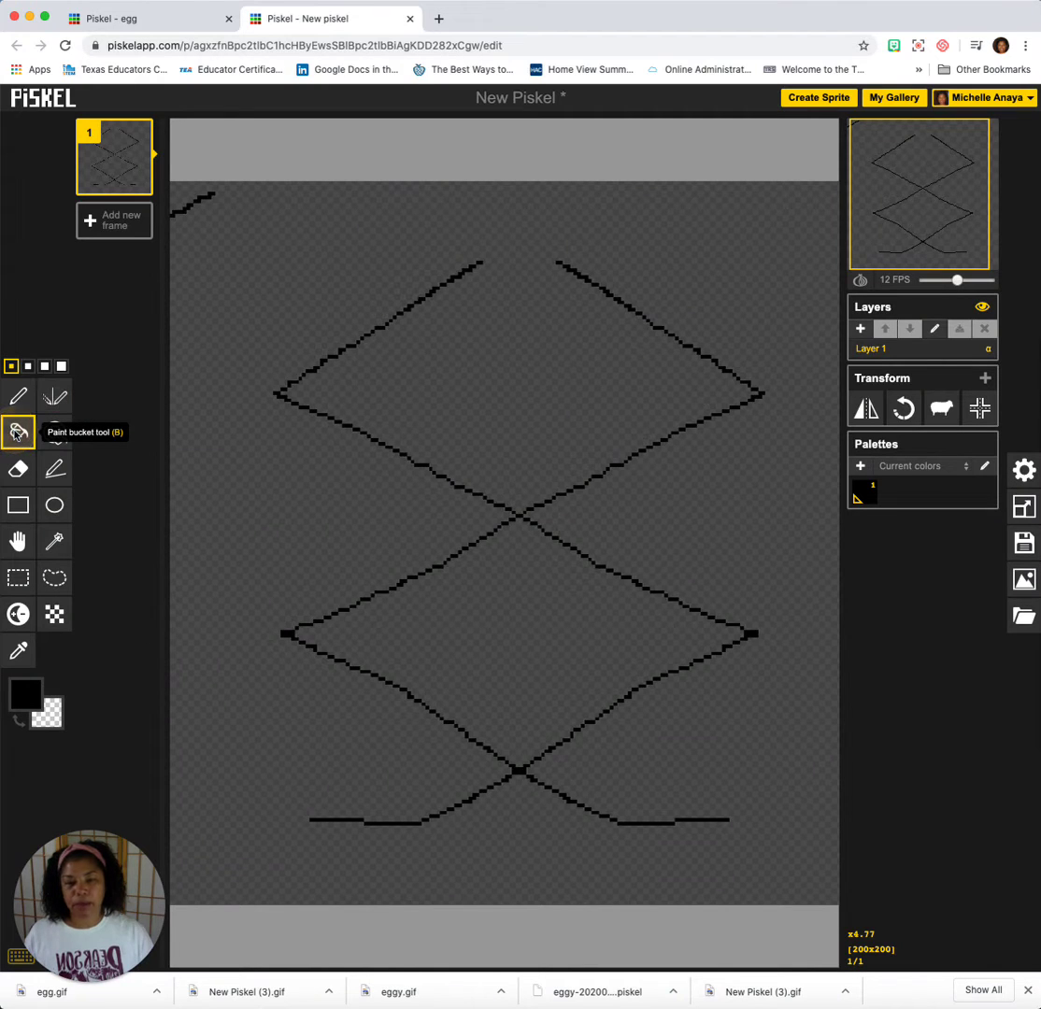
click(38, 702)
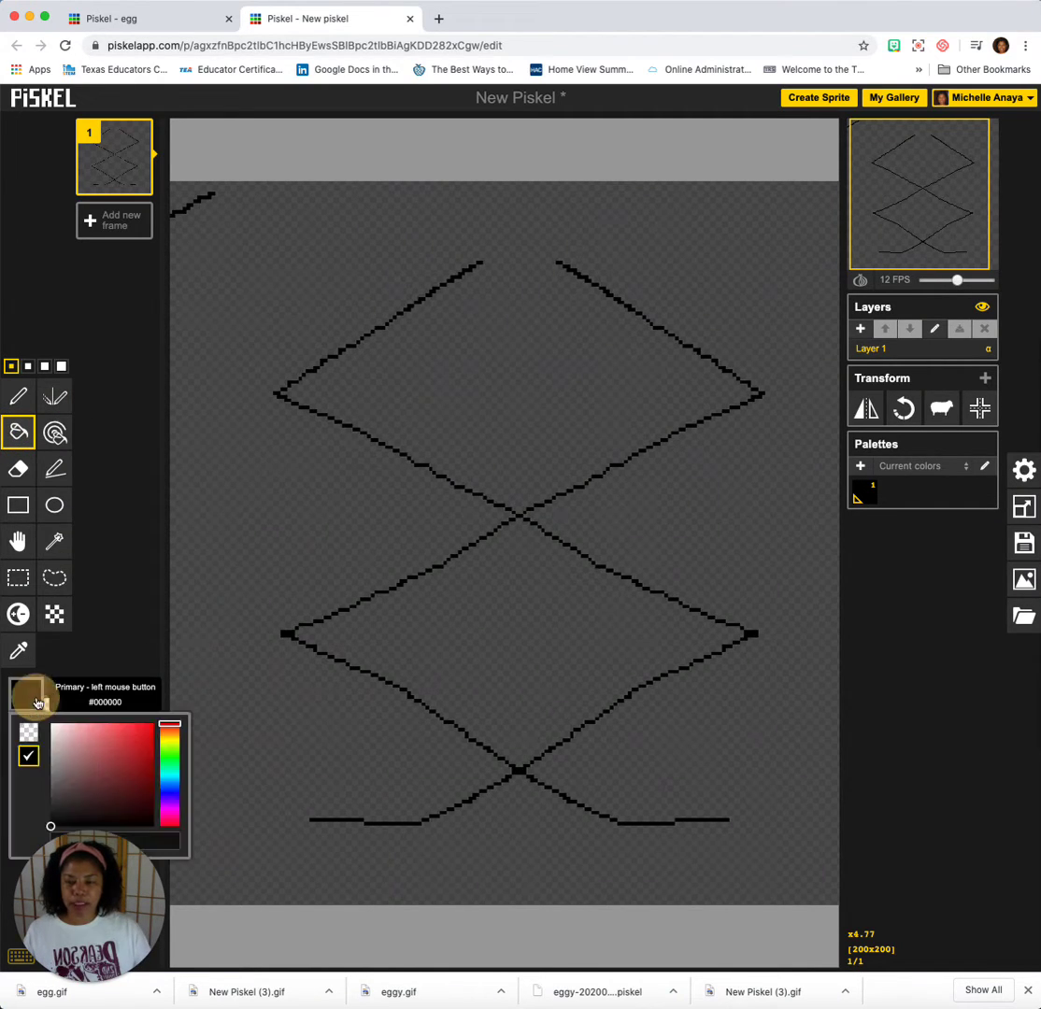
click(140, 780)
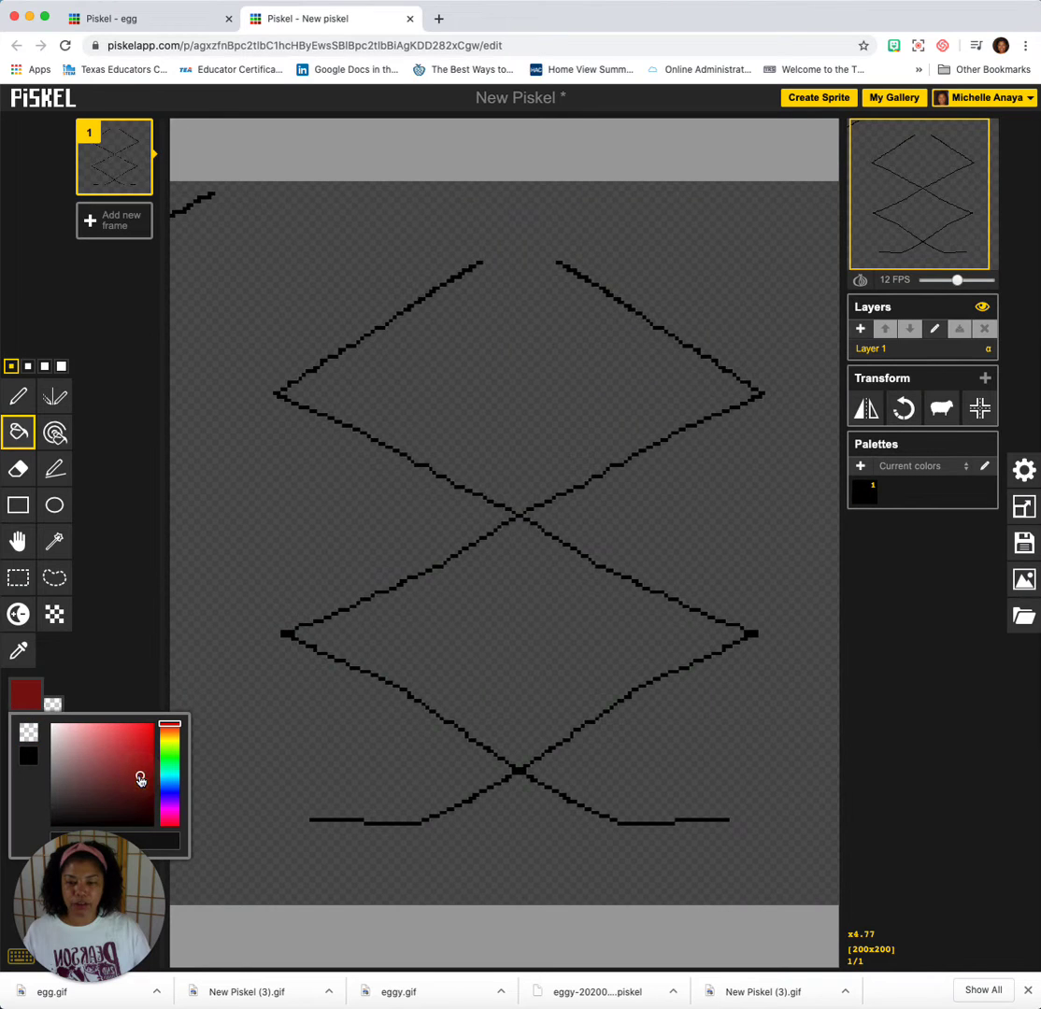
click(480, 583)
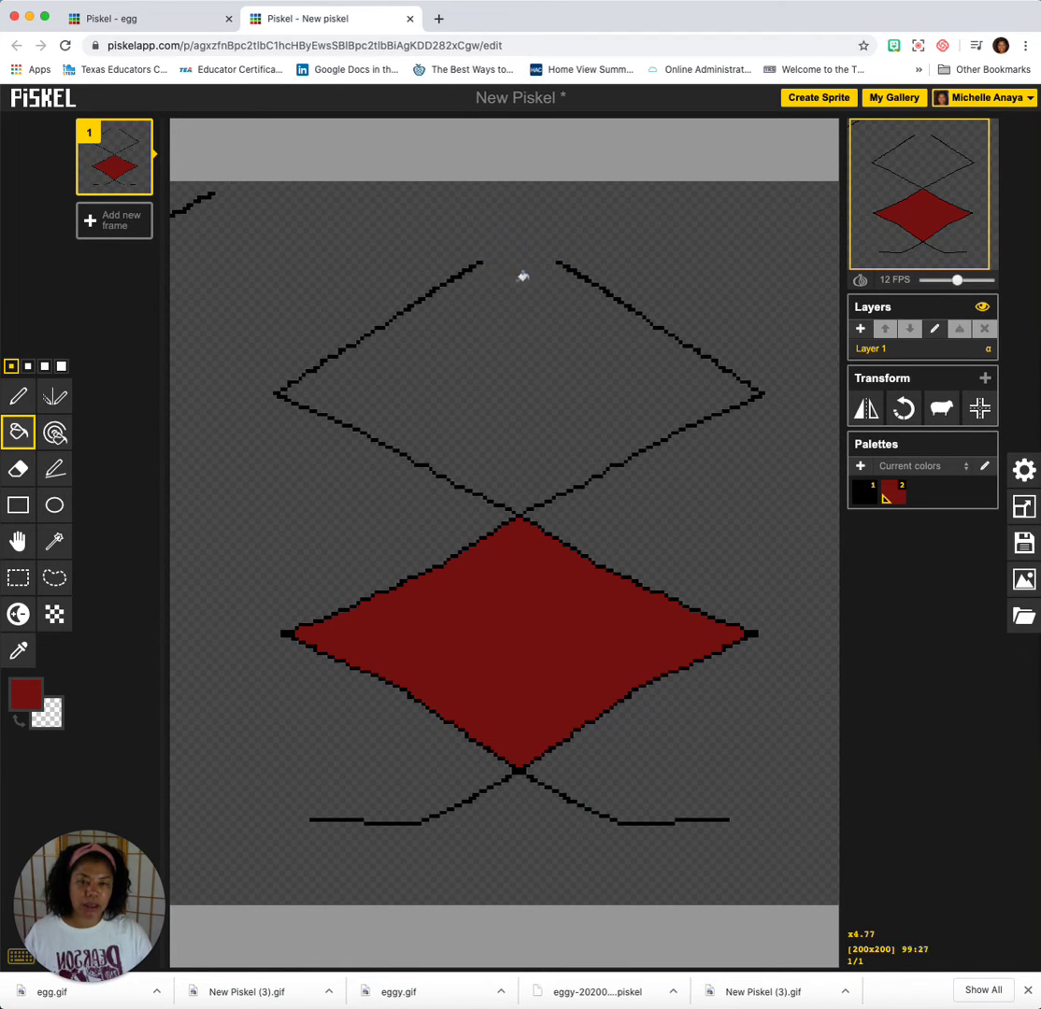
click(506, 425)
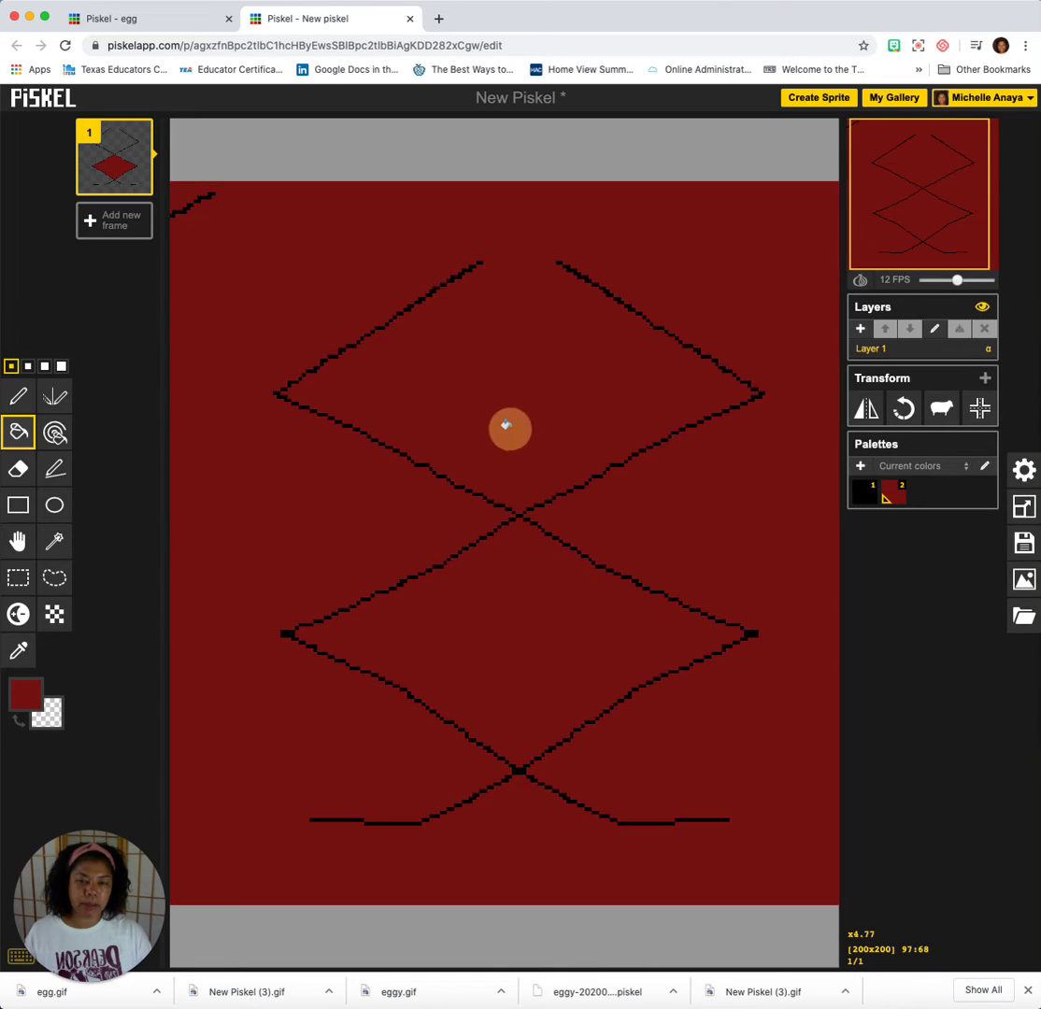
scroll(509, 427, up, 1)
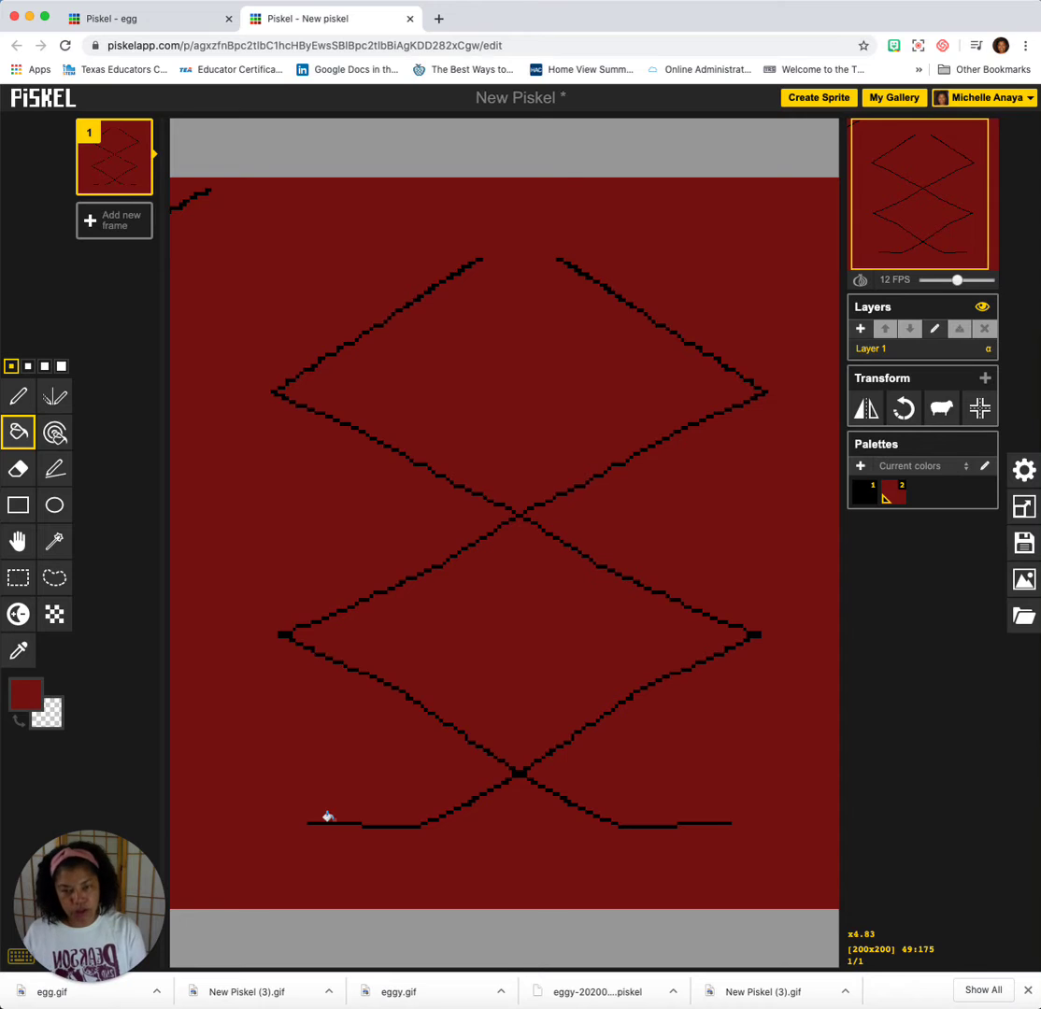
key(ctrl+z)
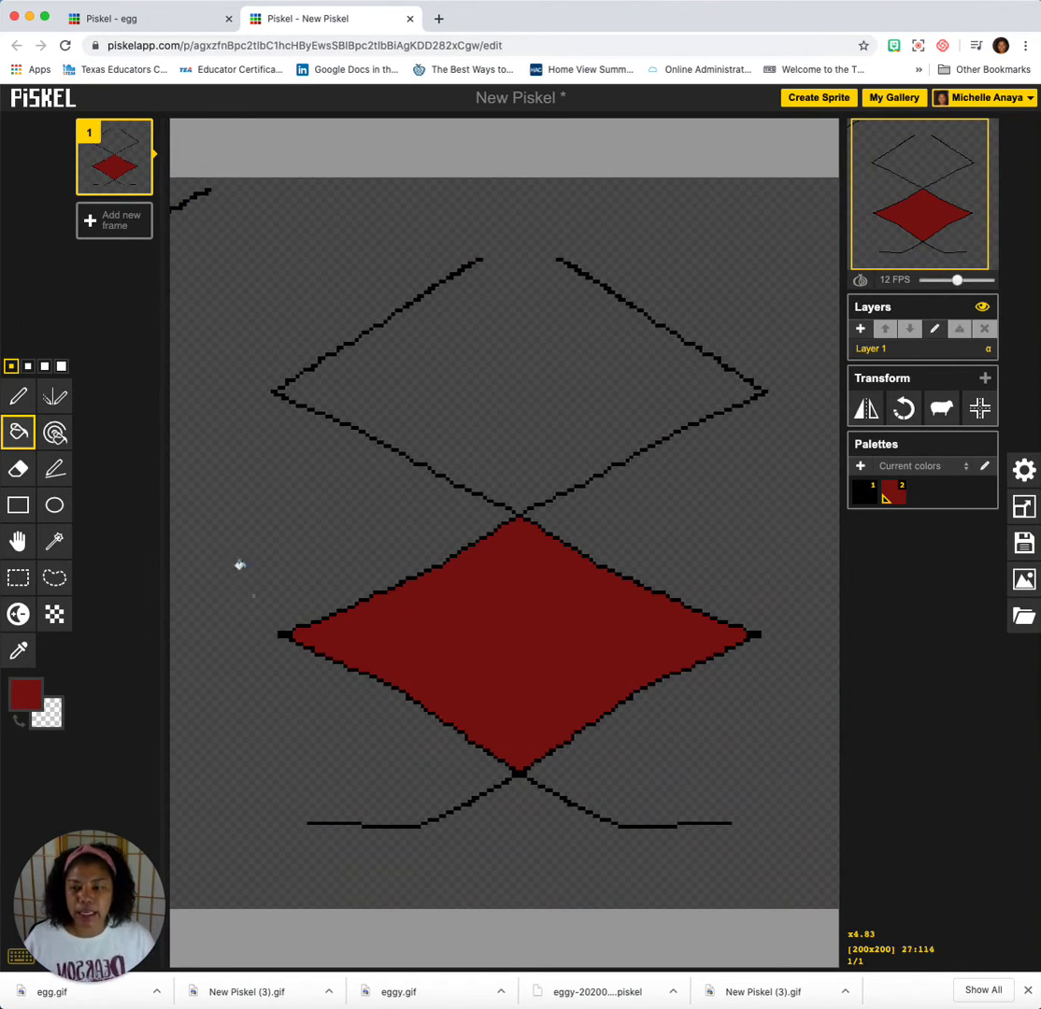
Erase the upper diamond's top lines, finishing with the largest eraser size.
click(18, 468)
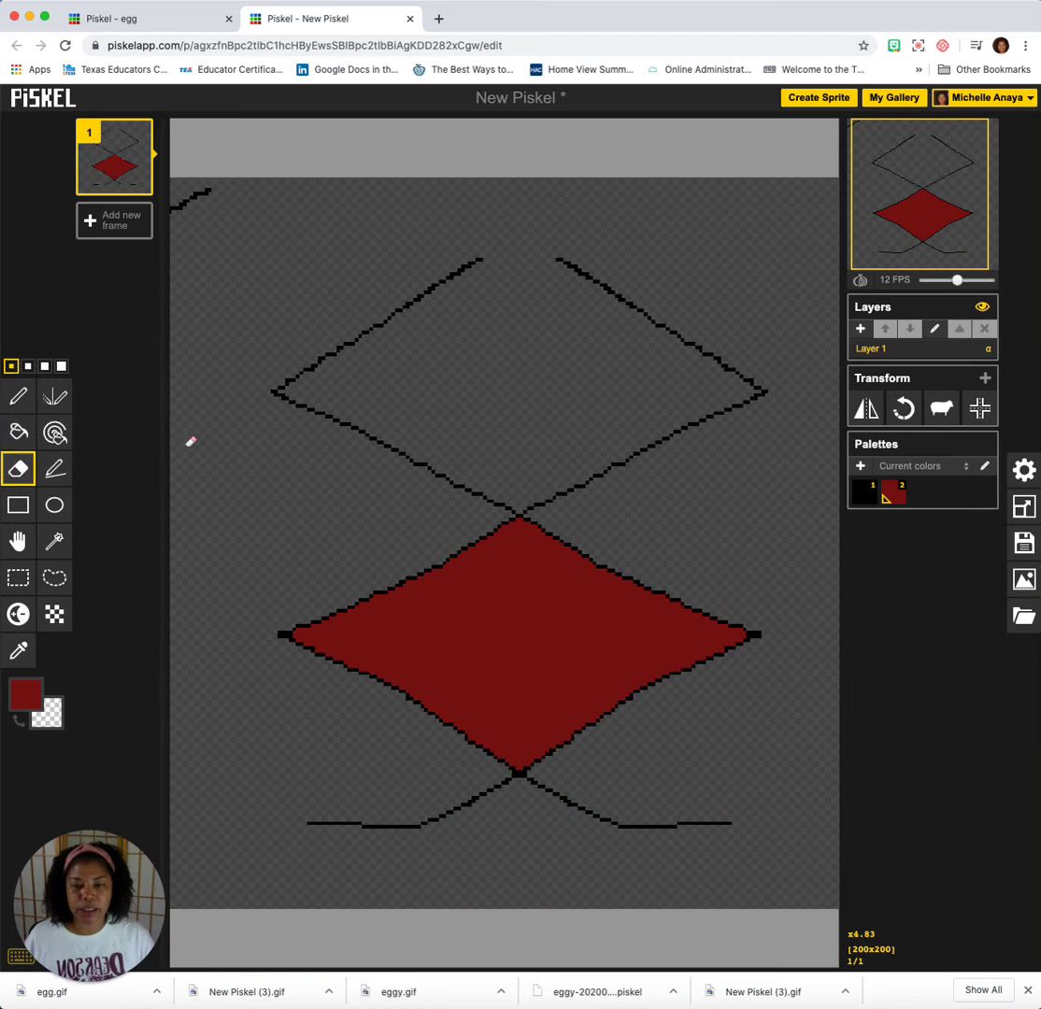
mouse_move(484, 254)
mouse_down()
mouse_move(383, 310)
mouse_move(490, 258)
mouse_up()
mouse_move(415, 297)
mouse_down()
mouse_move(476, 262)
mouse_move(400, 304)
mouse_move(395, 321)
mouse_move(404, 314)
mouse_up()
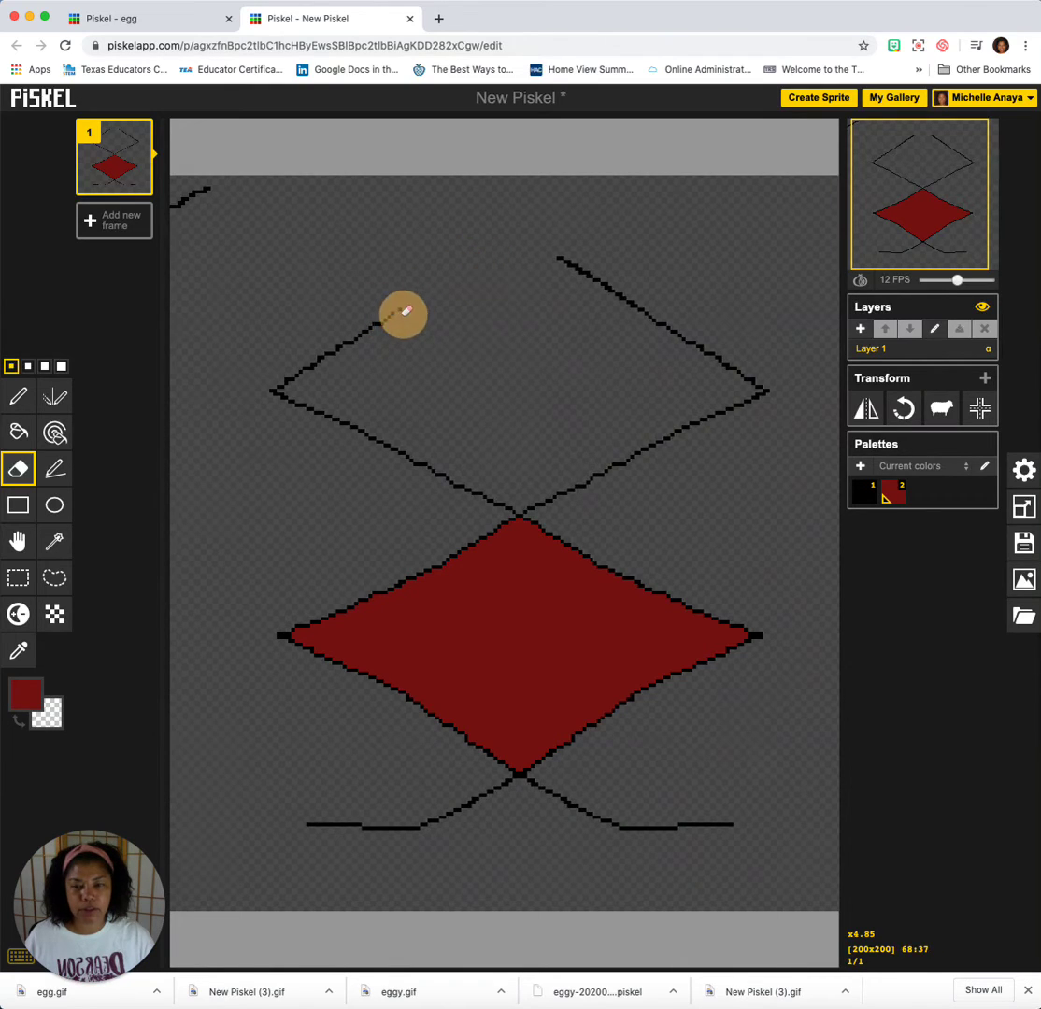
click(62, 365)
mouse_move(257, 379)
mouse_down()
mouse_move(409, 307)
mouse_move(566, 254)
mouse_move(762, 385)
mouse_up()
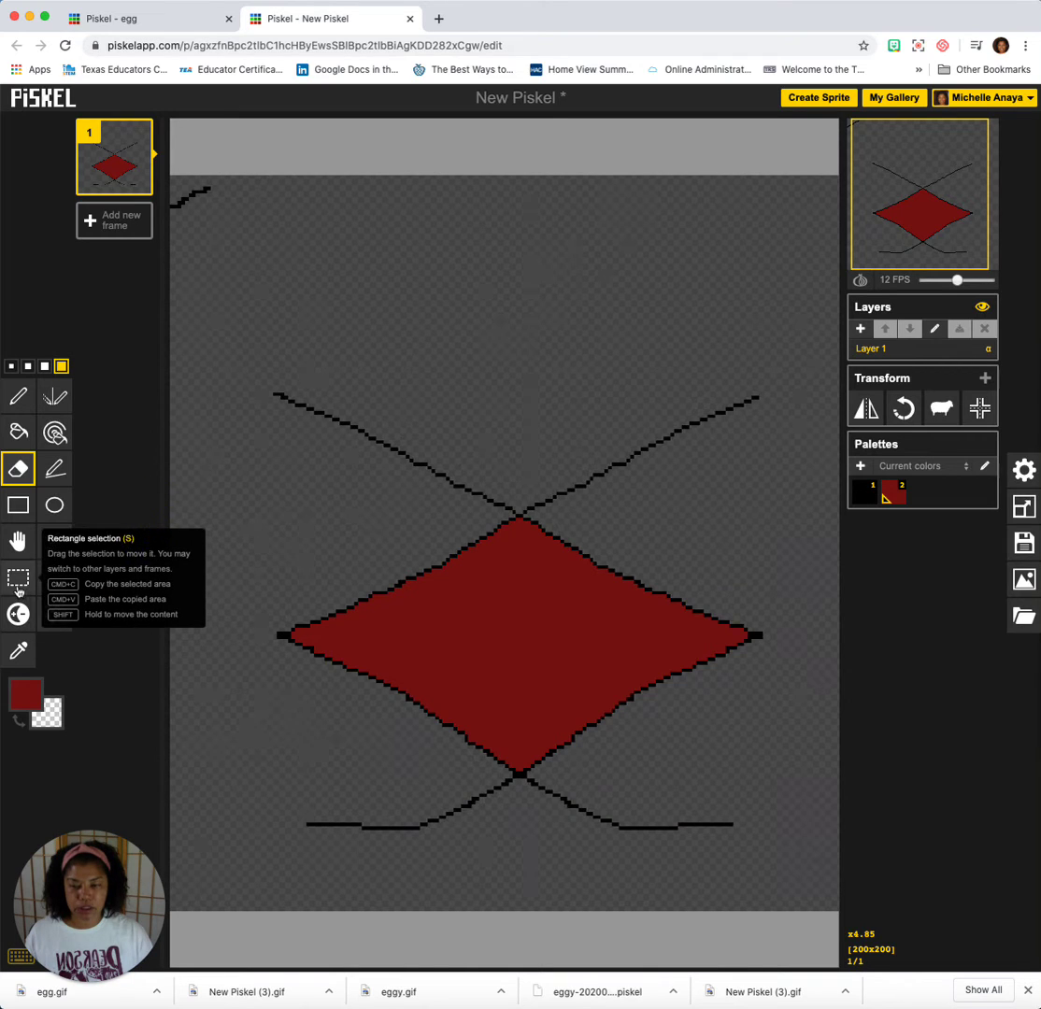
Delete the crossing lines above the red diamond via rectangle selection and those below via lasso.
click(18, 577)
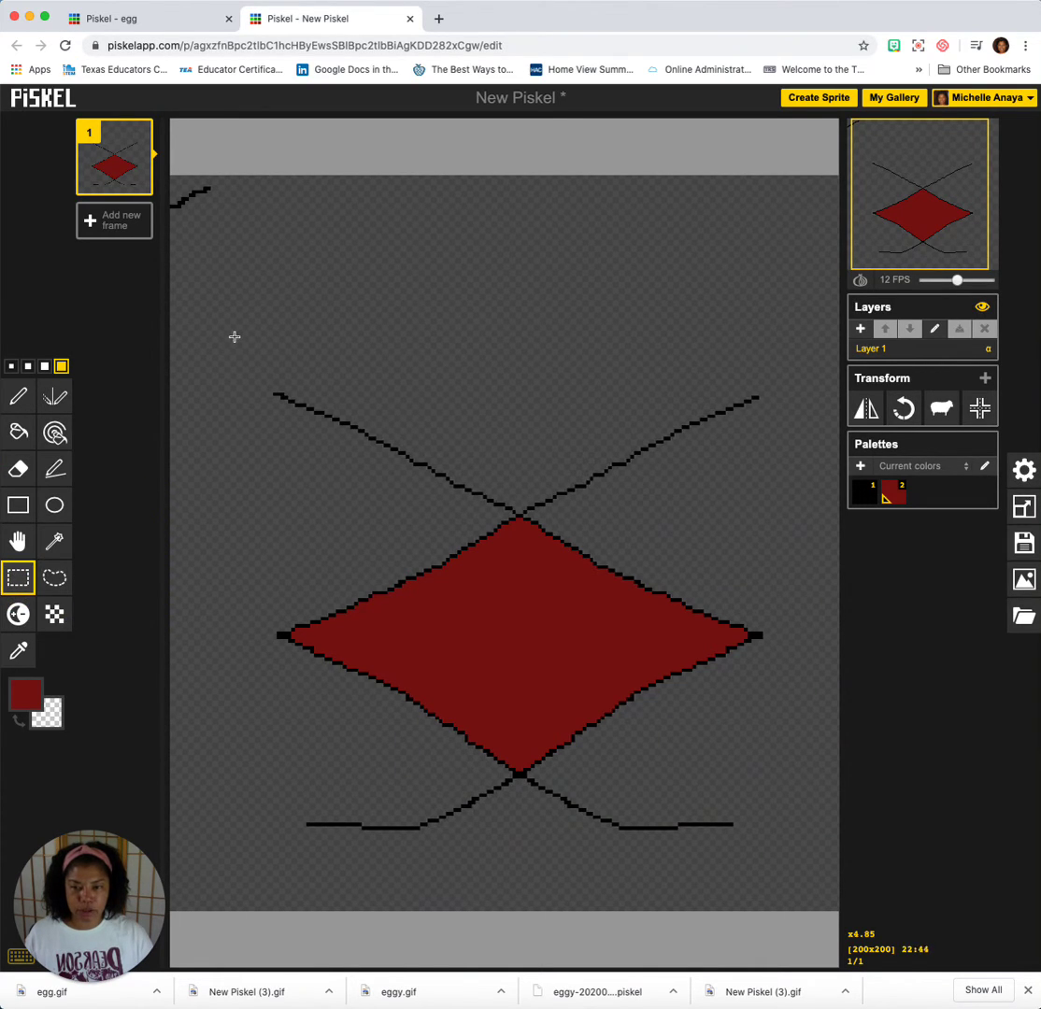
drag(232, 335, 792, 553)
key(Delete)
click(737, 583)
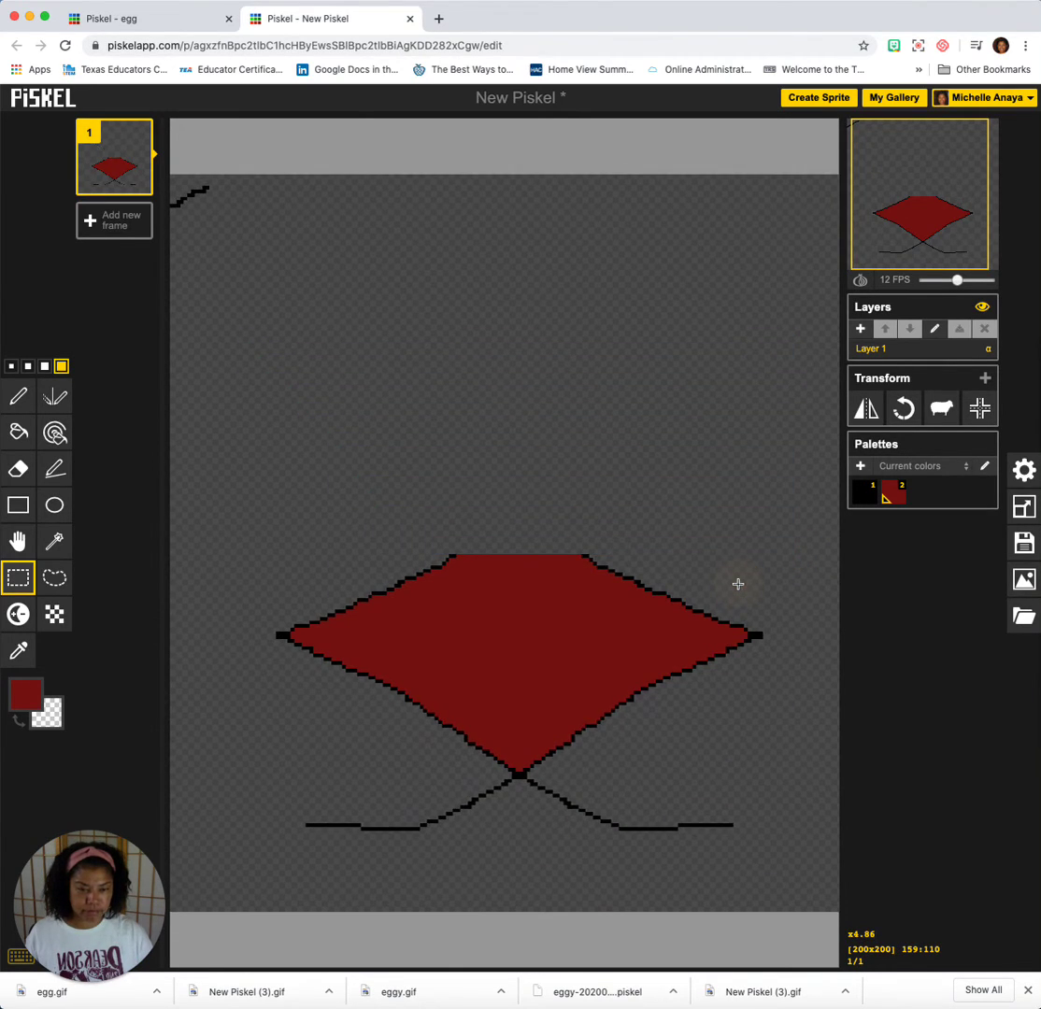
click(56, 576)
mouse_move(277, 822)
mouse_down()
mouse_move(305, 804)
mouse_move(370, 790)
mouse_move(483, 779)
mouse_move(633, 789)
mouse_move(707, 802)
mouse_move(753, 827)
mouse_move(767, 862)
mouse_move(761, 894)
mouse_move(665, 918)
mouse_move(286, 864)
mouse_move(281, 832)
mouse_up()
key(Delete)
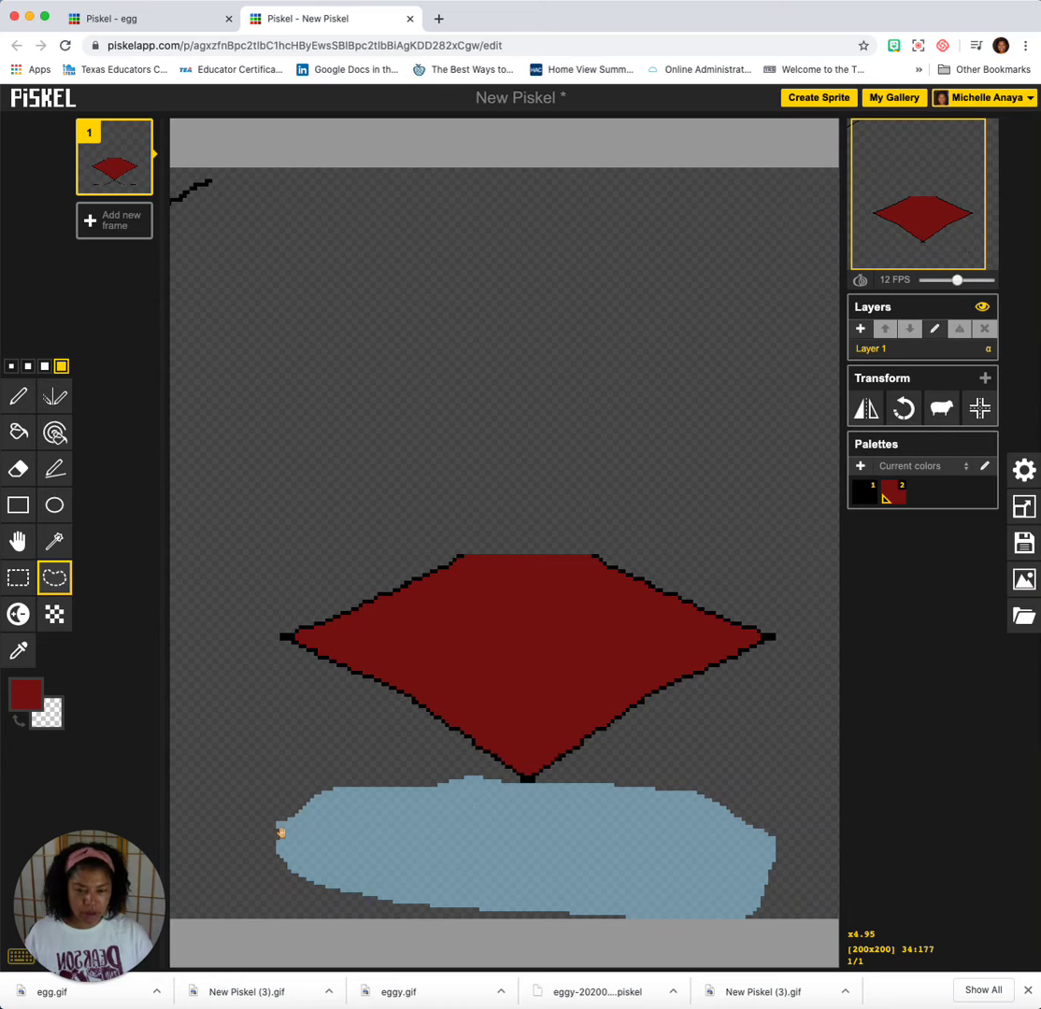
Magic-wand select and delete the diamond's red fill, then deselect.
click(56, 543)
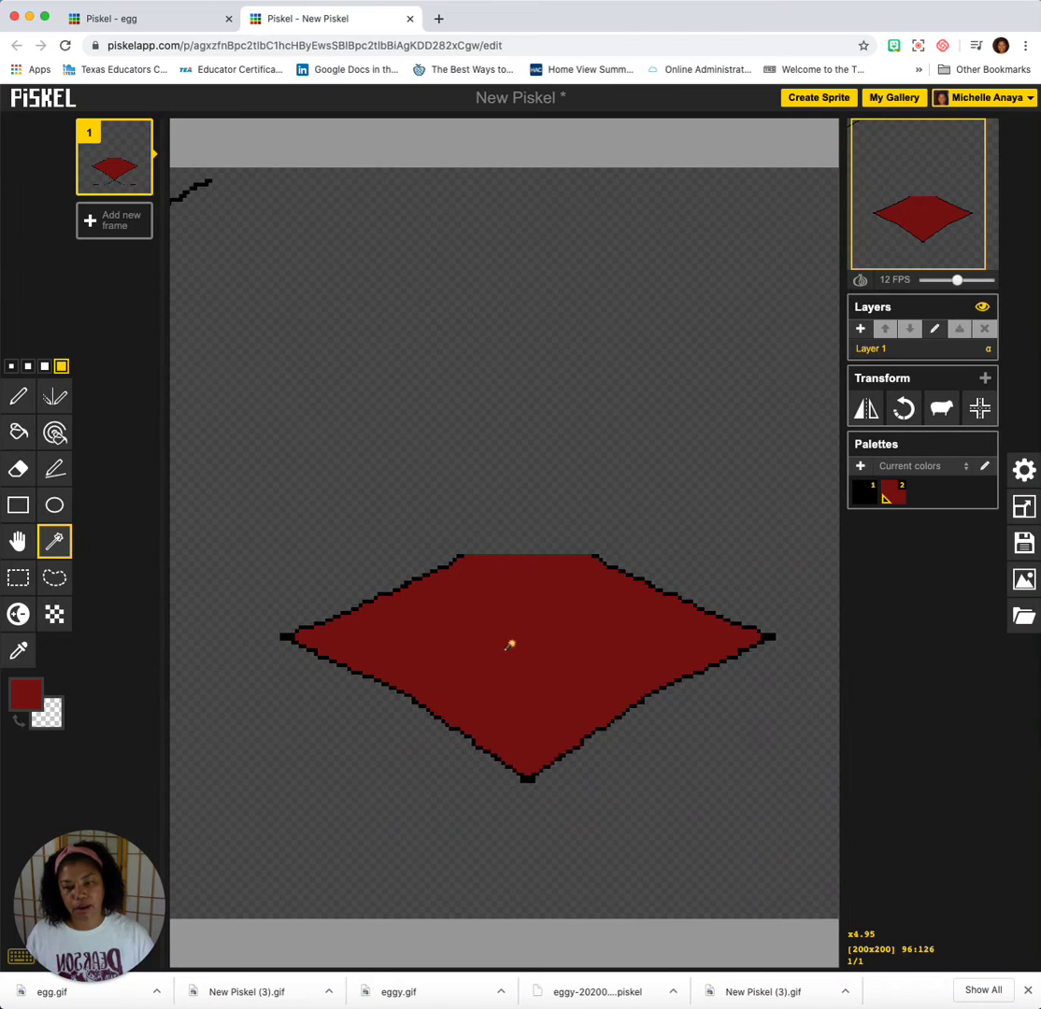
click(488, 623)
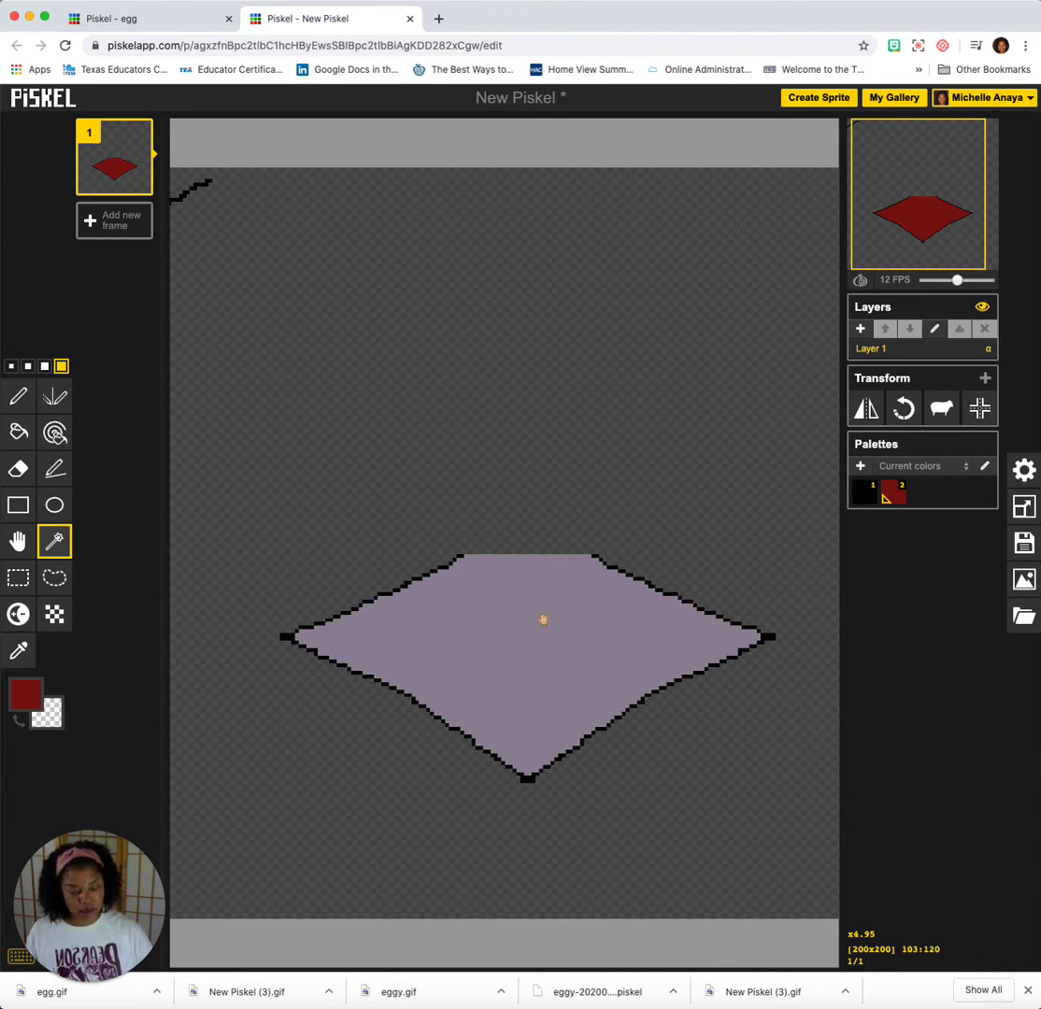
key(Delete)
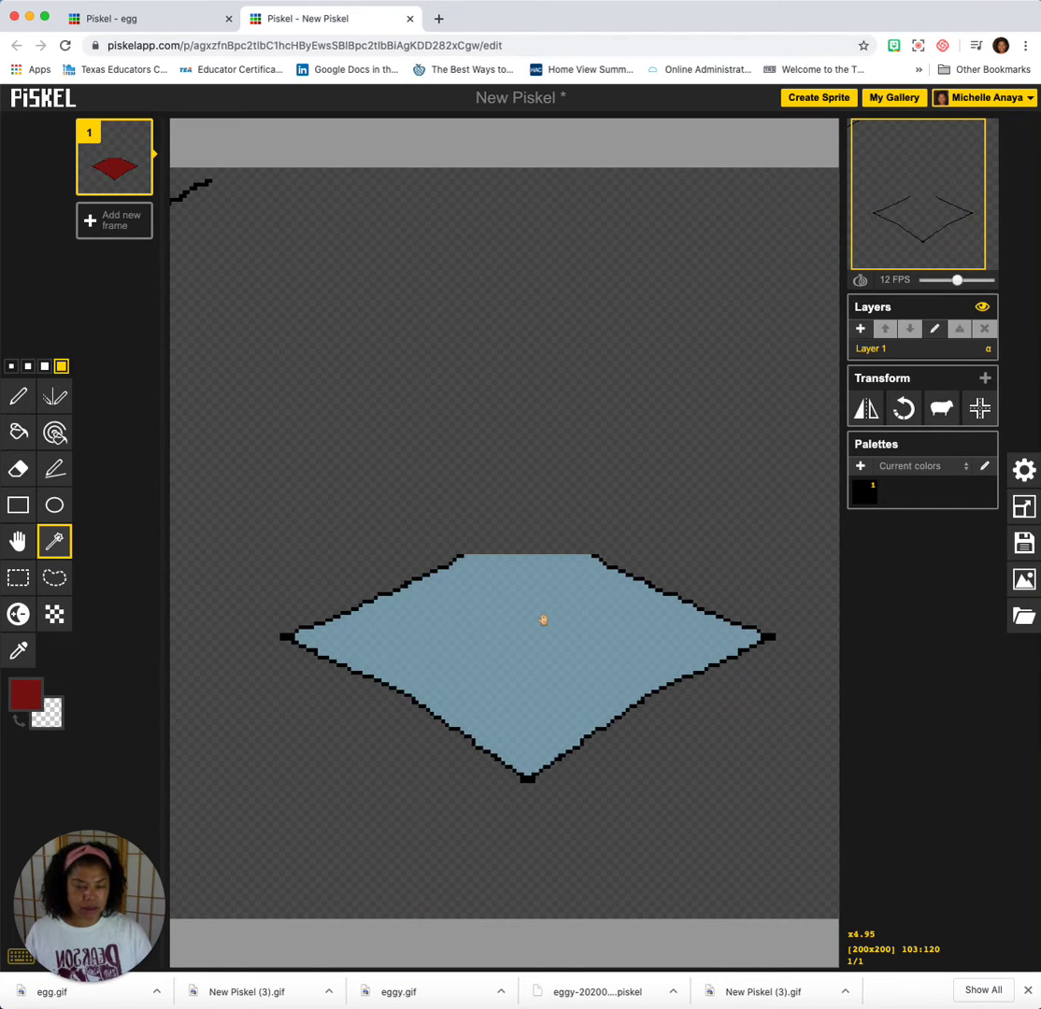
click(724, 563)
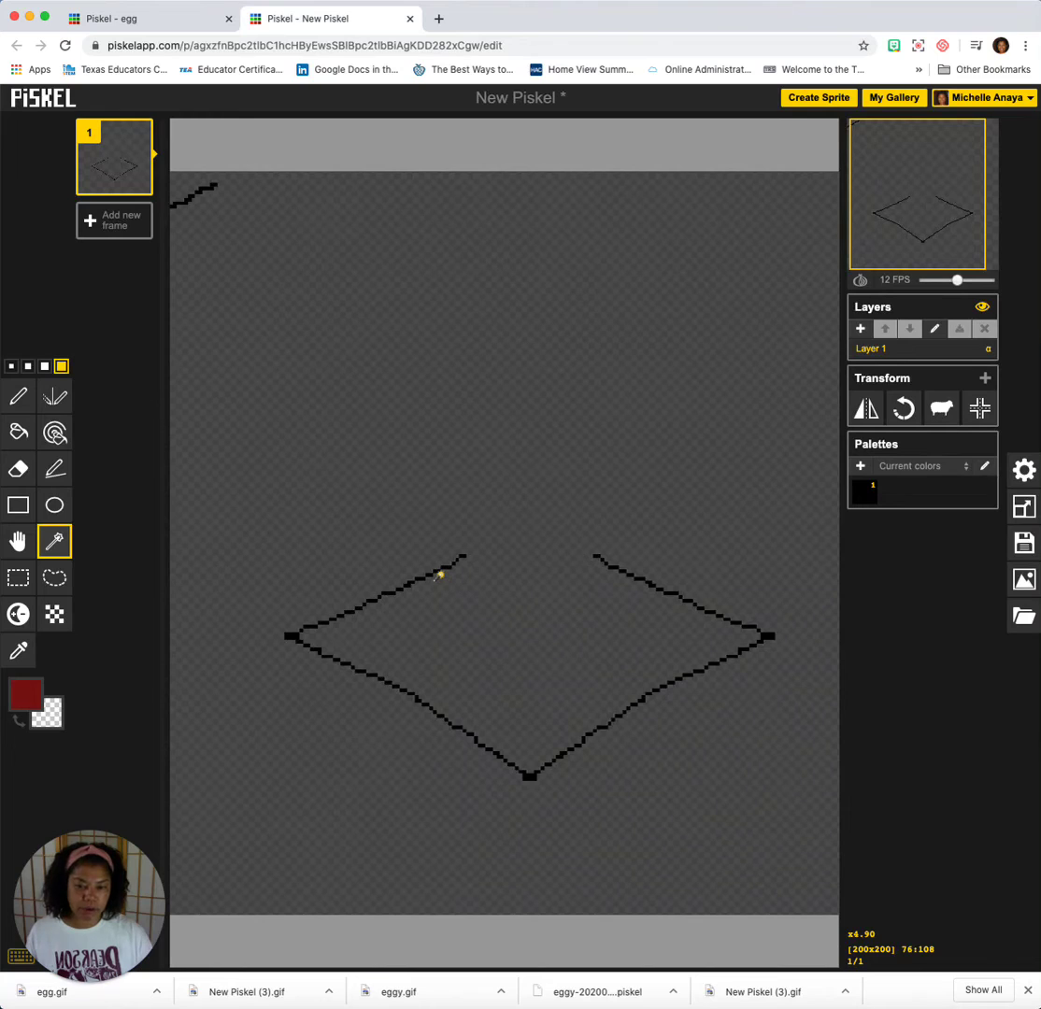
click(436, 567)
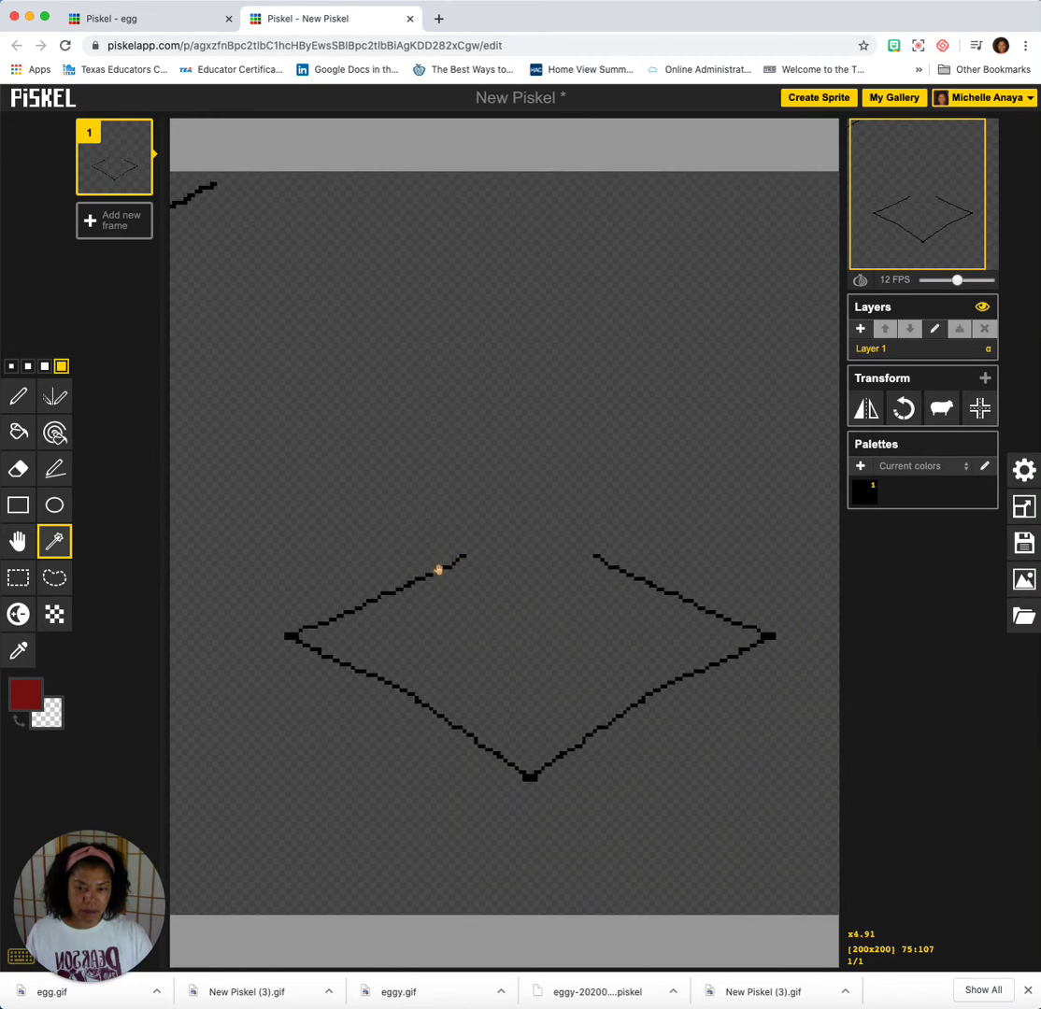
click(452, 565)
click(415, 576)
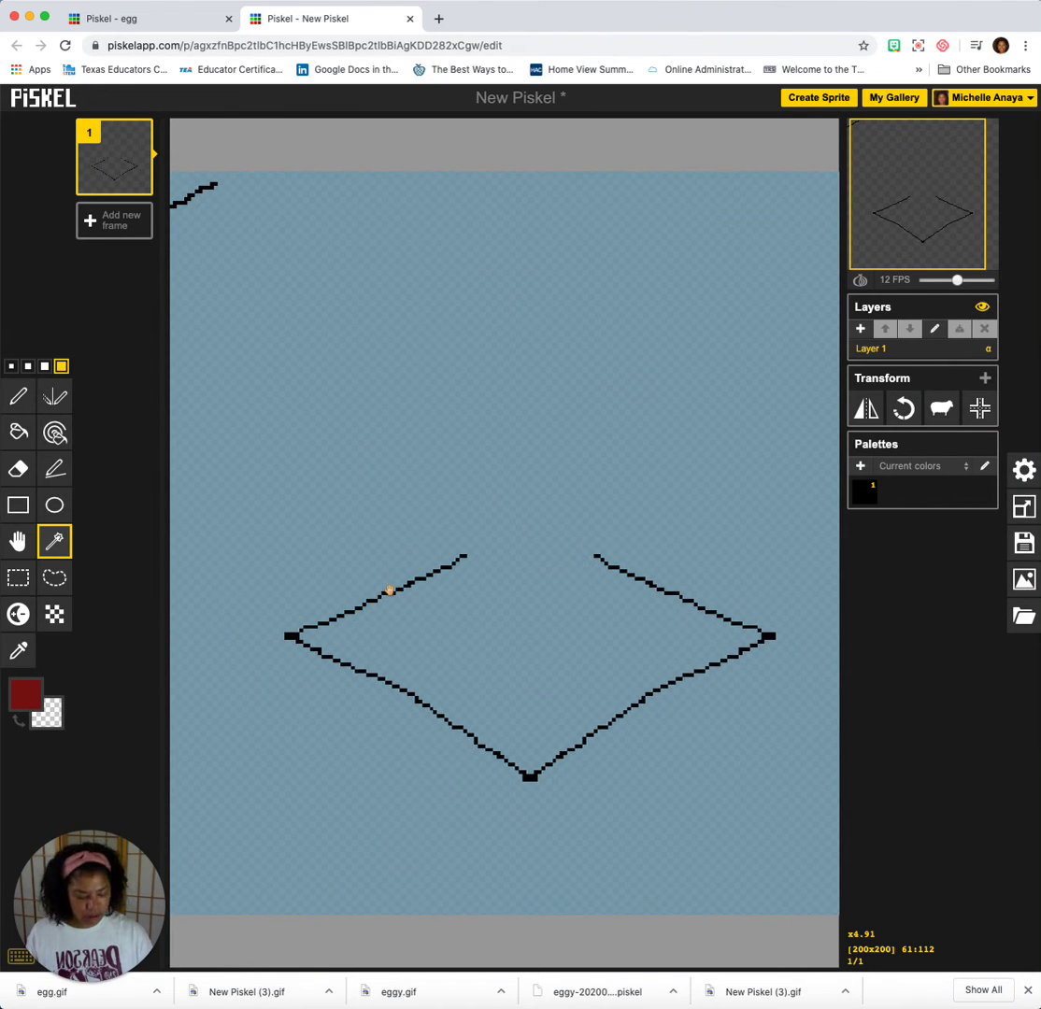
click(390, 591)
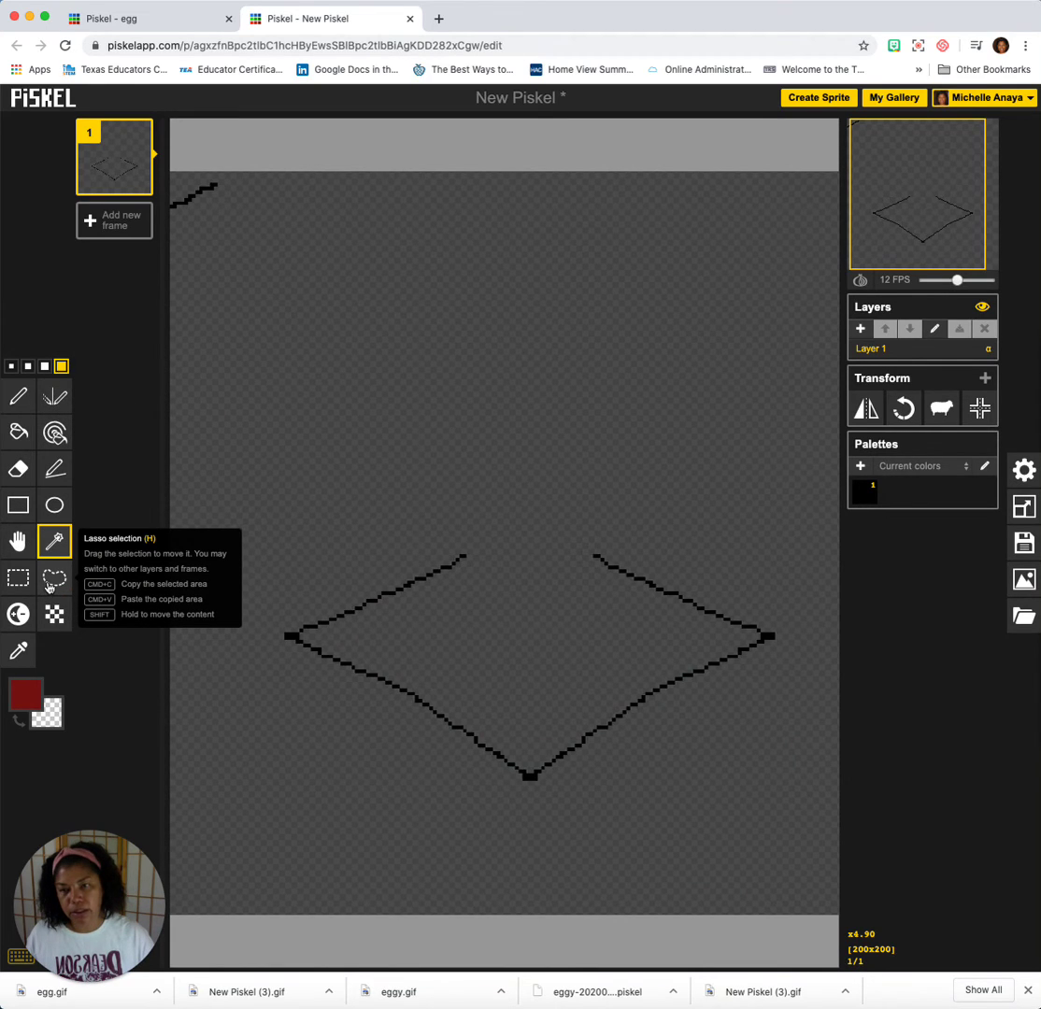
Create a new sprite and draw a large 1-pixel black circle outline, undoing a thick attempt.
click(809, 99)
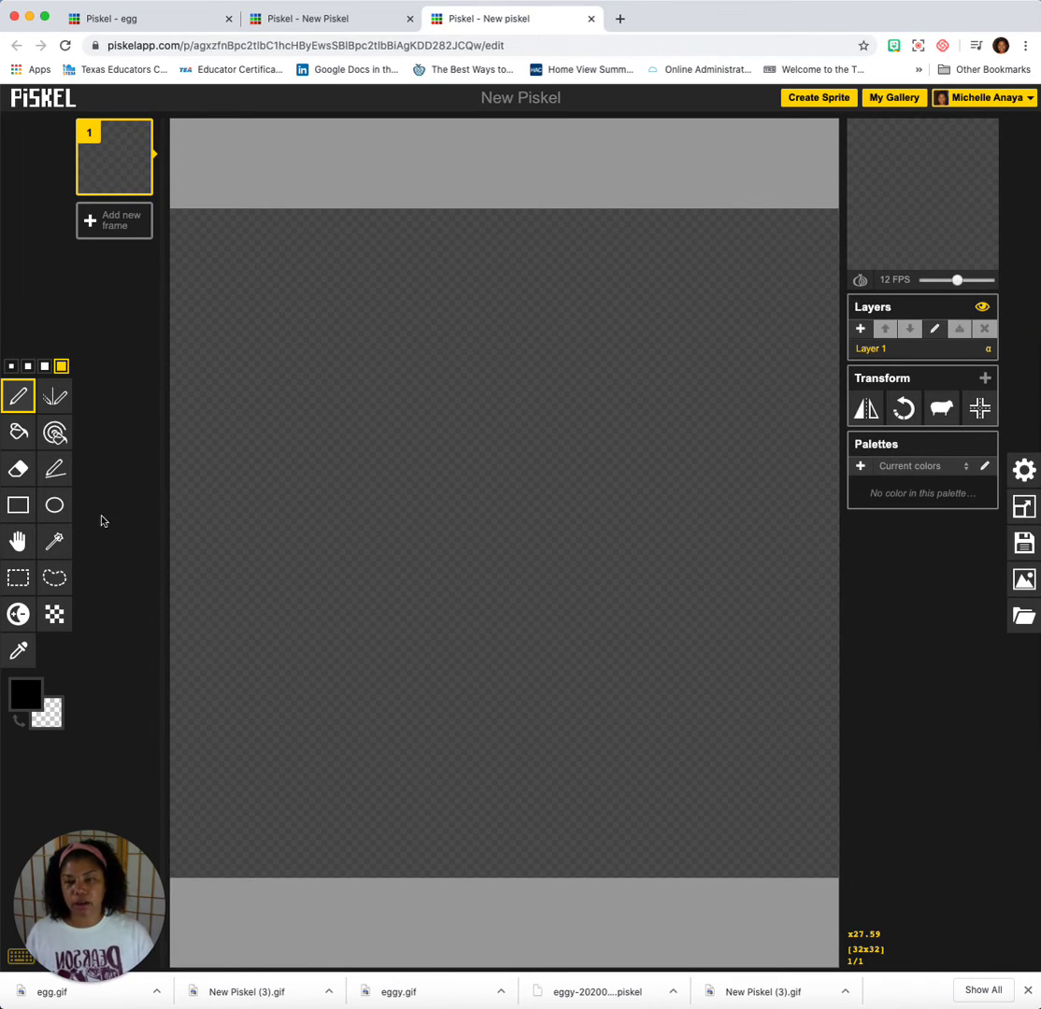
click(54, 505)
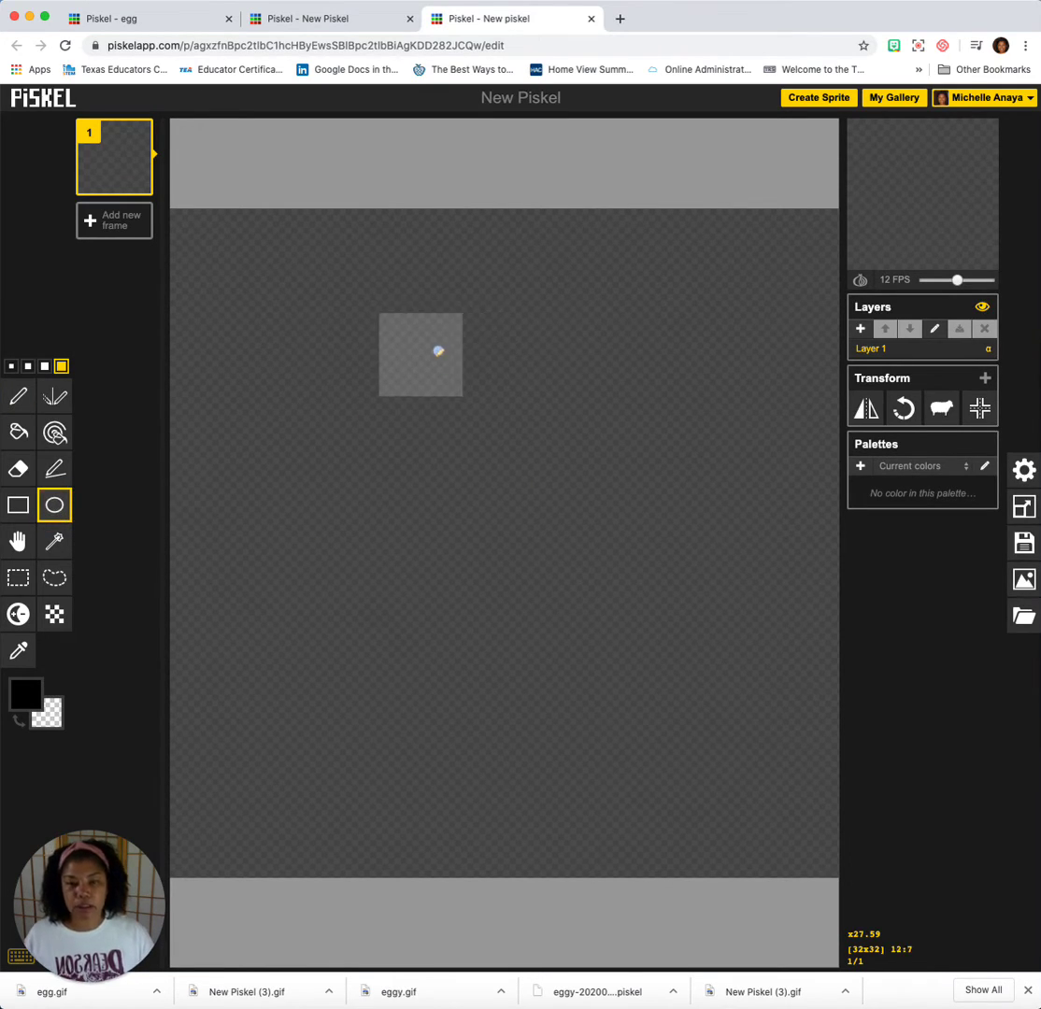
drag(439, 369, 450, 504)
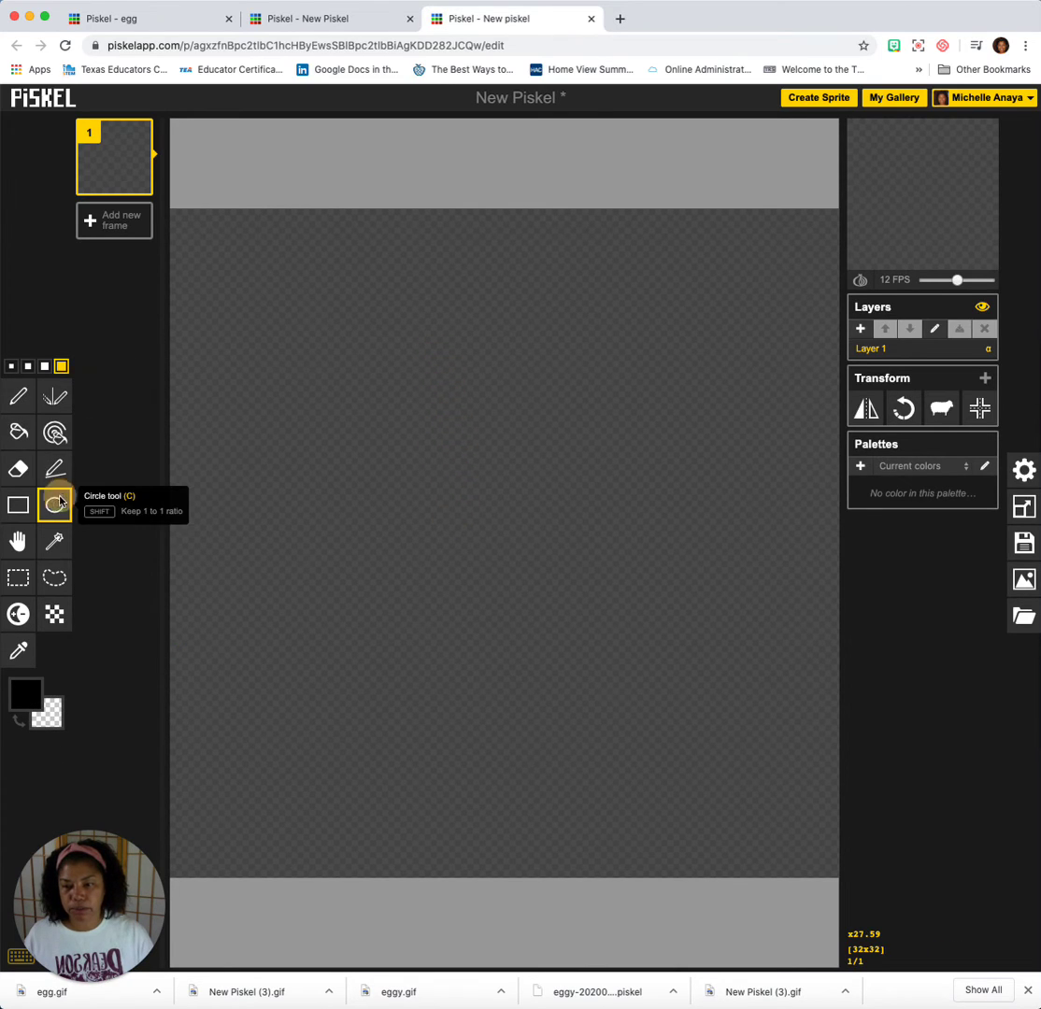
click(18, 695)
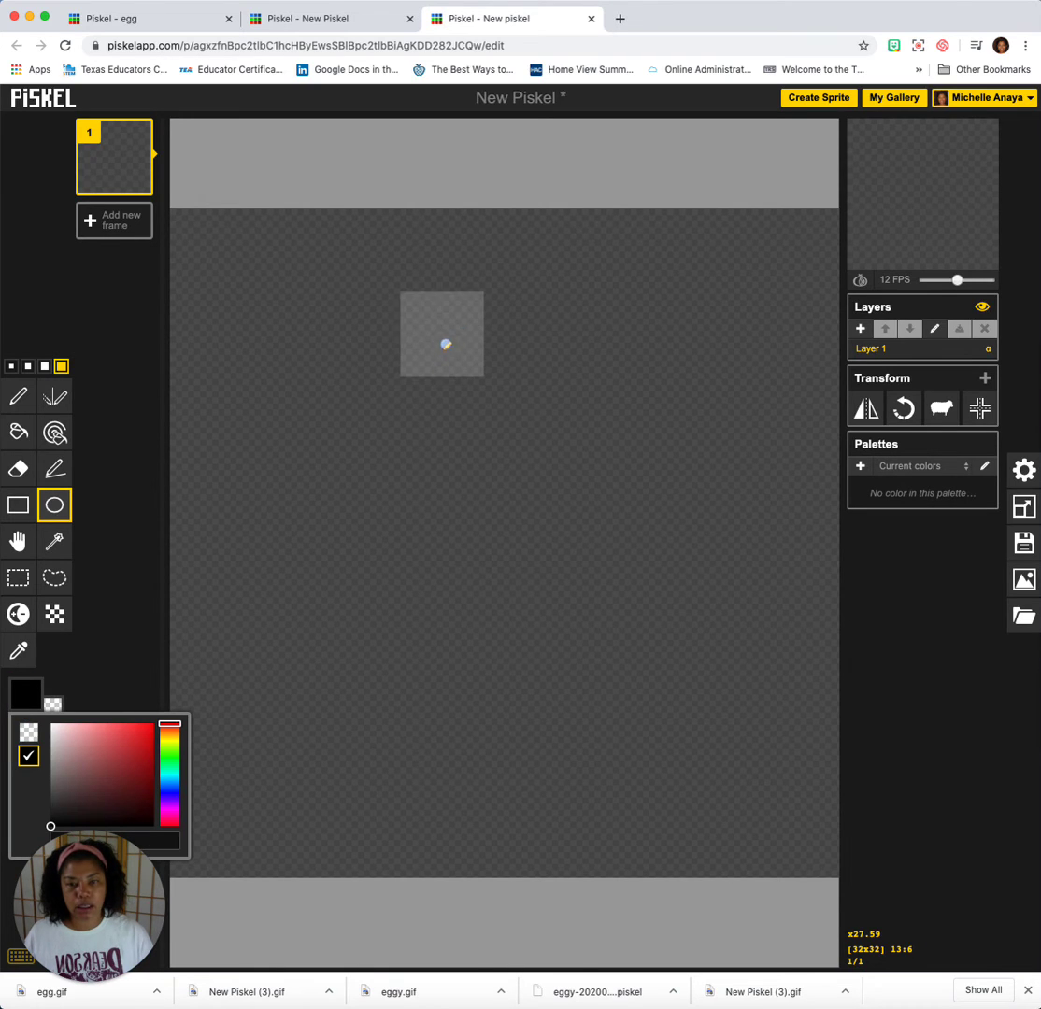
drag(445, 344, 726, 706)
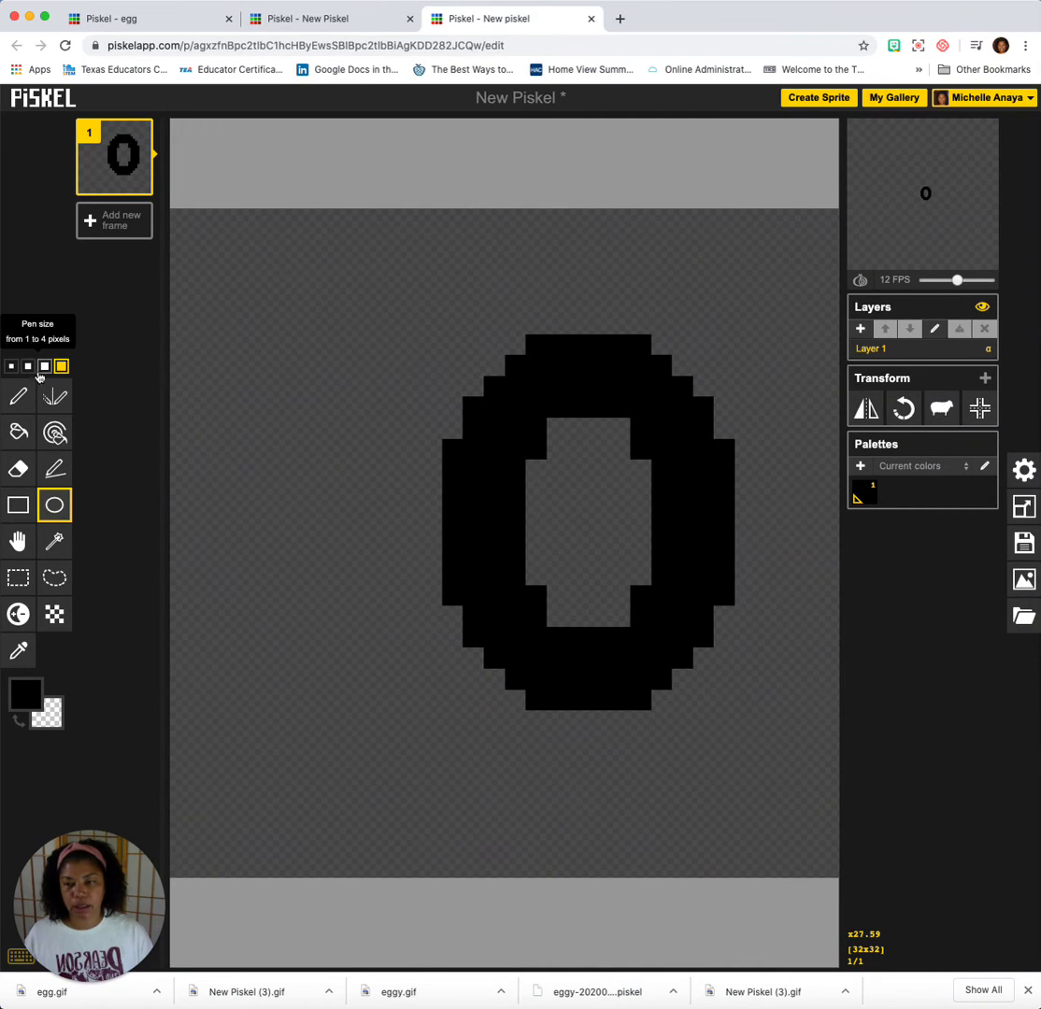
key(ctrl+z)
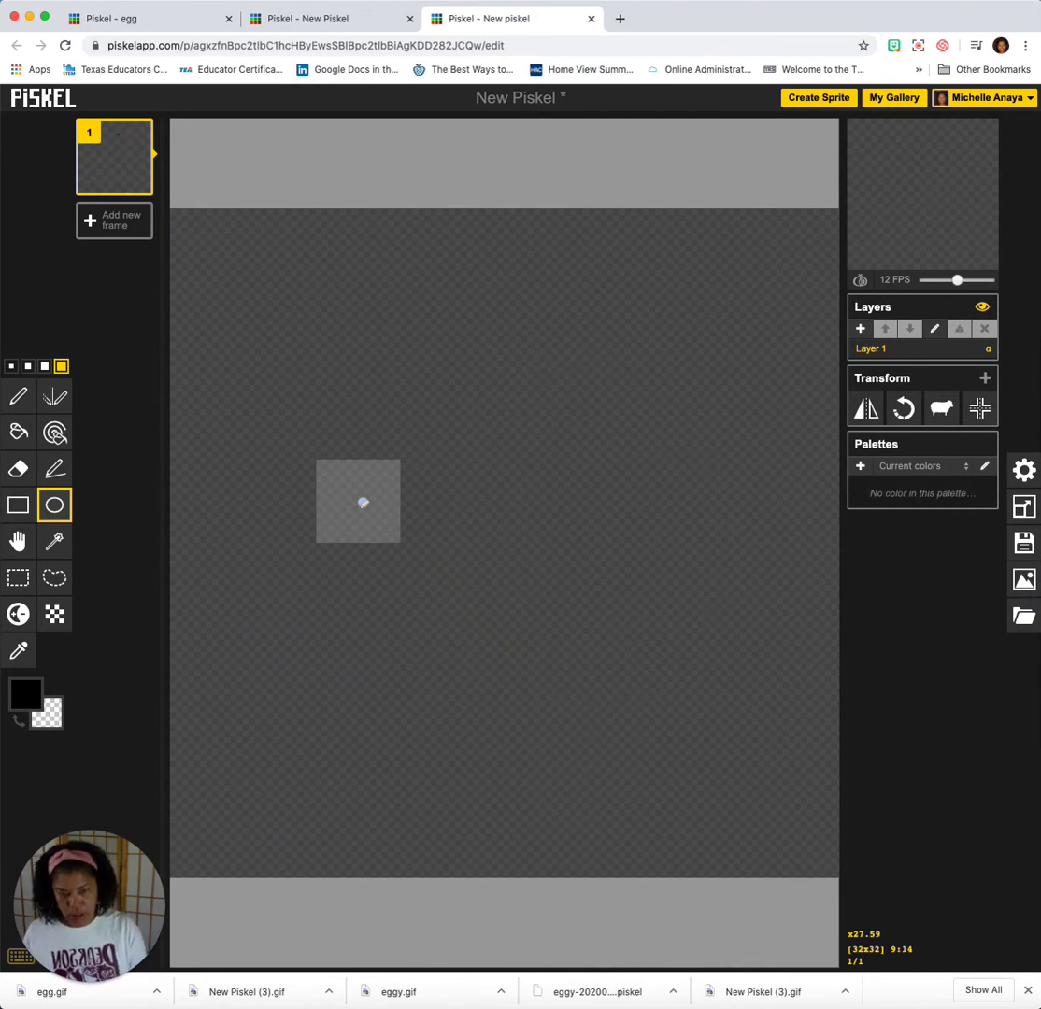
click(11, 366)
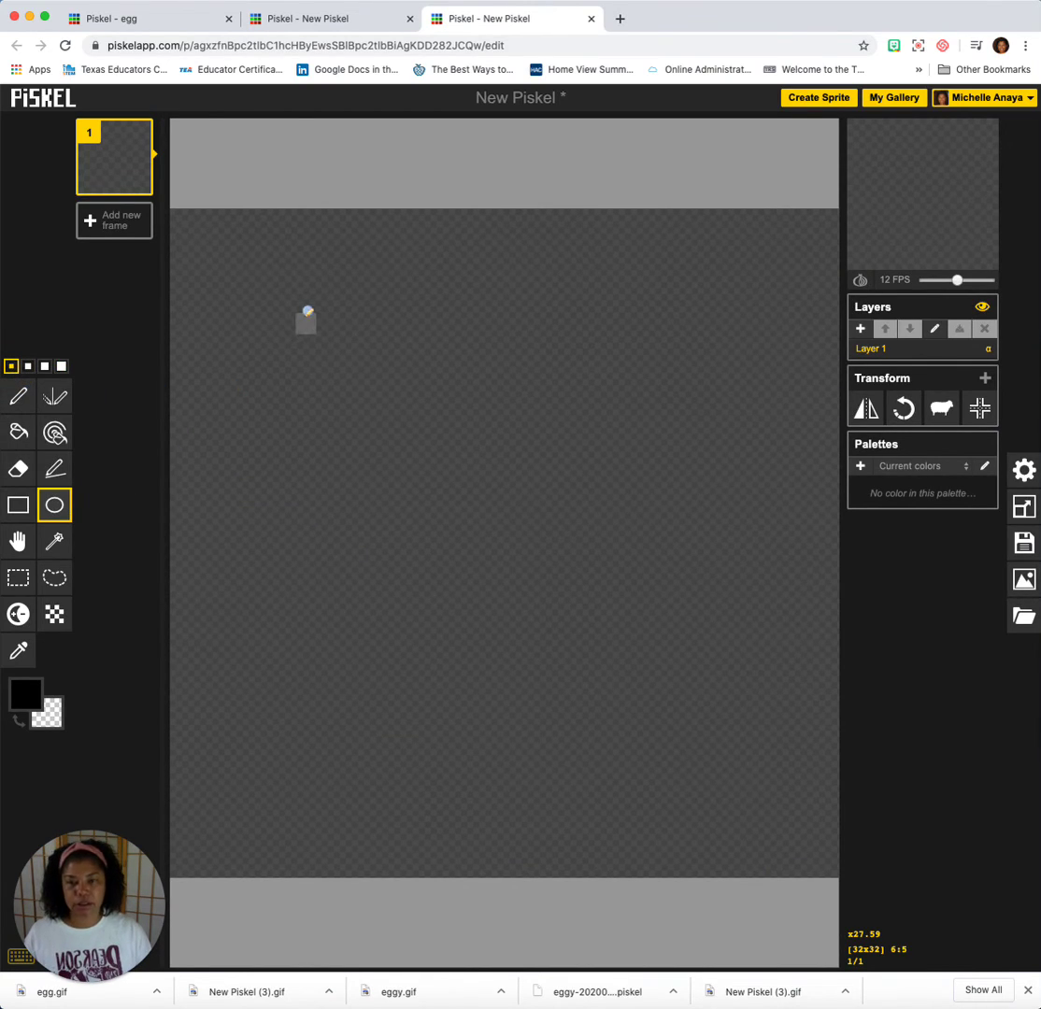
drag(308, 311, 668, 613)
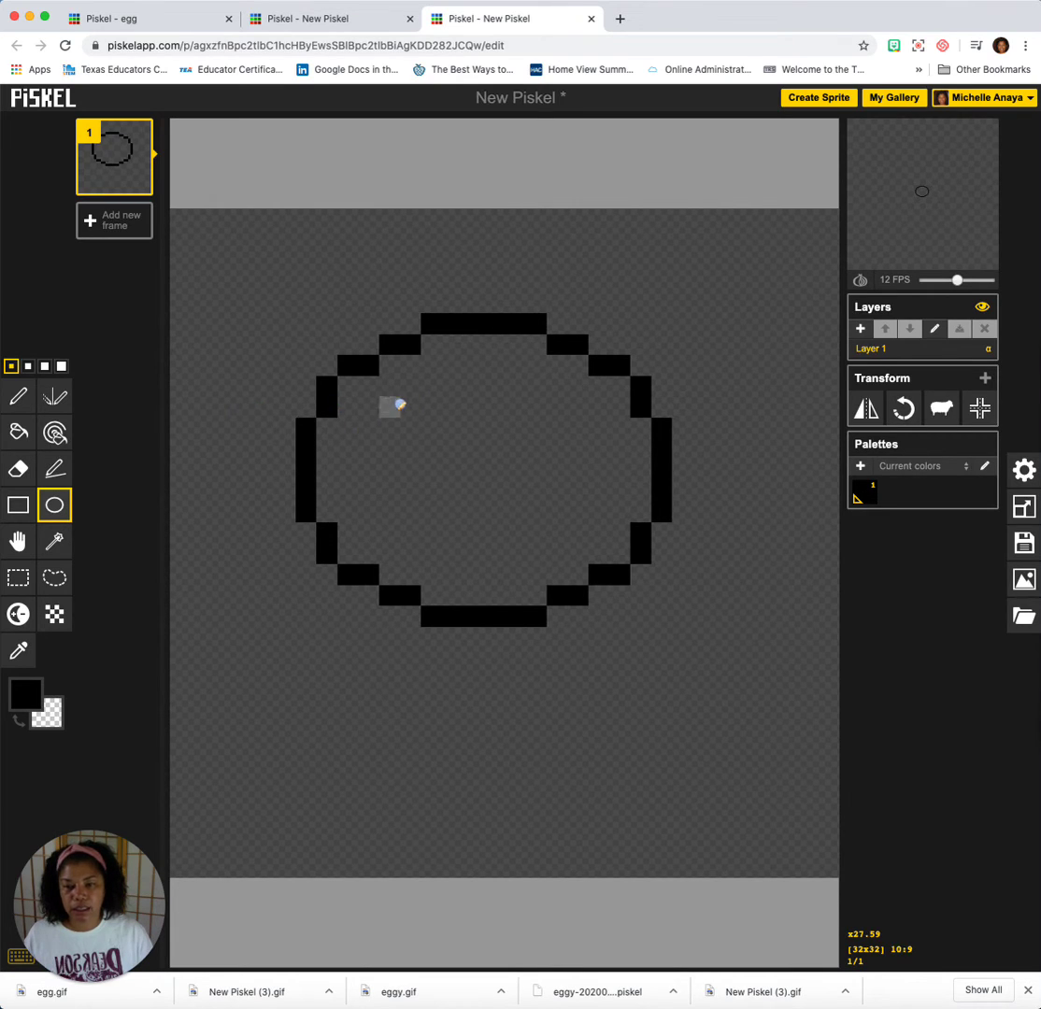
Add two tiny circle eyes and a wide black grinning mouth drawn with the Pen.
drag(390, 407, 432, 441)
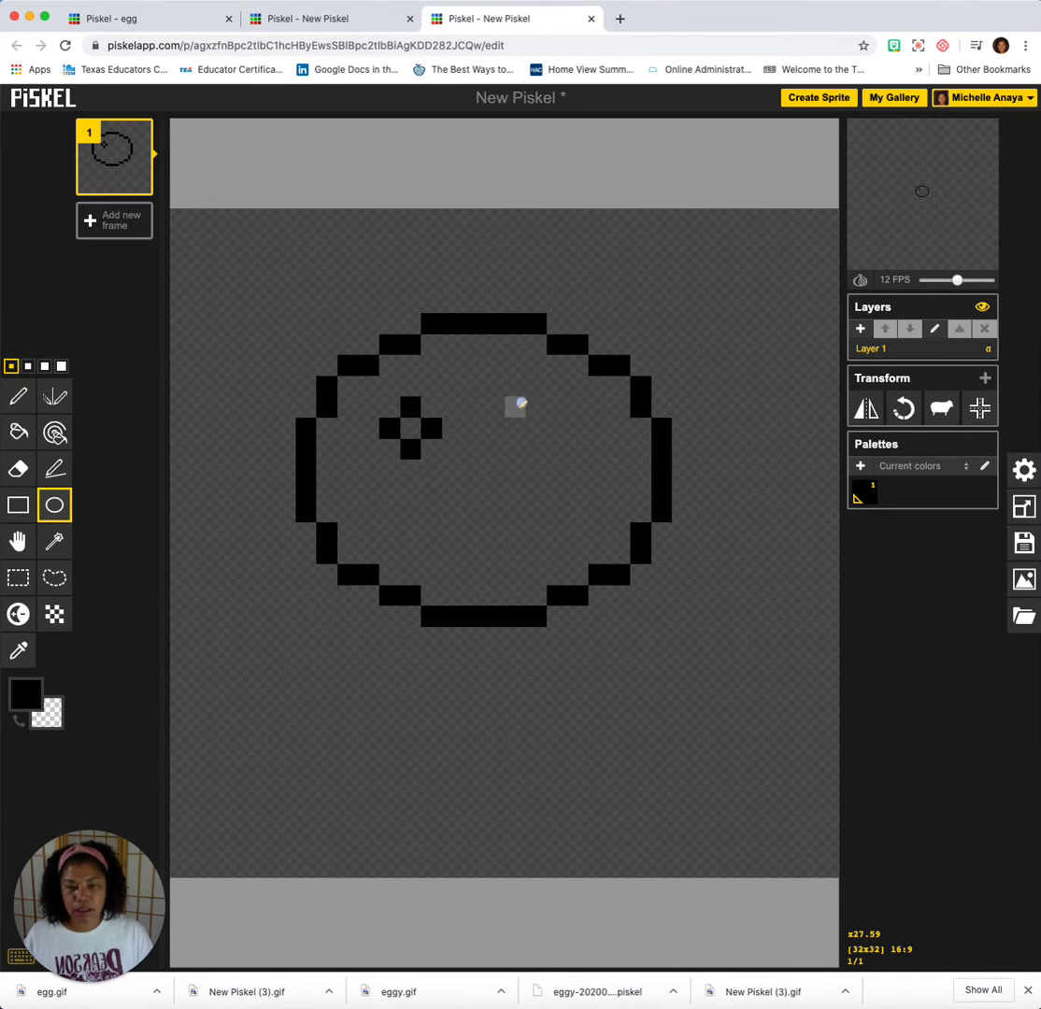
drag(514, 406, 563, 444)
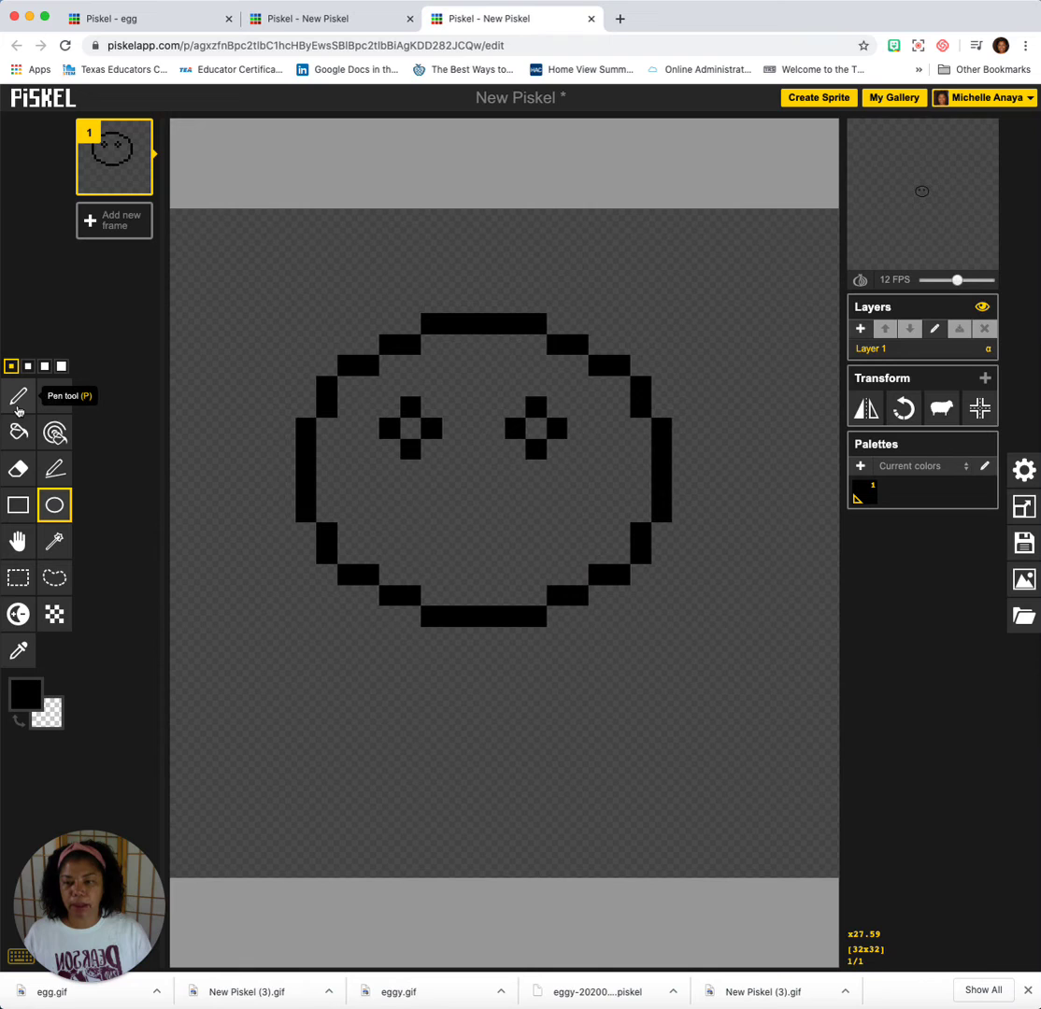
click(17, 408)
mouse_move(389, 492)
mouse_down()
mouse_move(419, 519)
mouse_move(500, 535)
mouse_move(533, 526)
mouse_move(573, 491)
mouse_move(566, 531)
mouse_move(545, 555)
mouse_move(472, 564)
mouse_move(401, 546)
mouse_up()
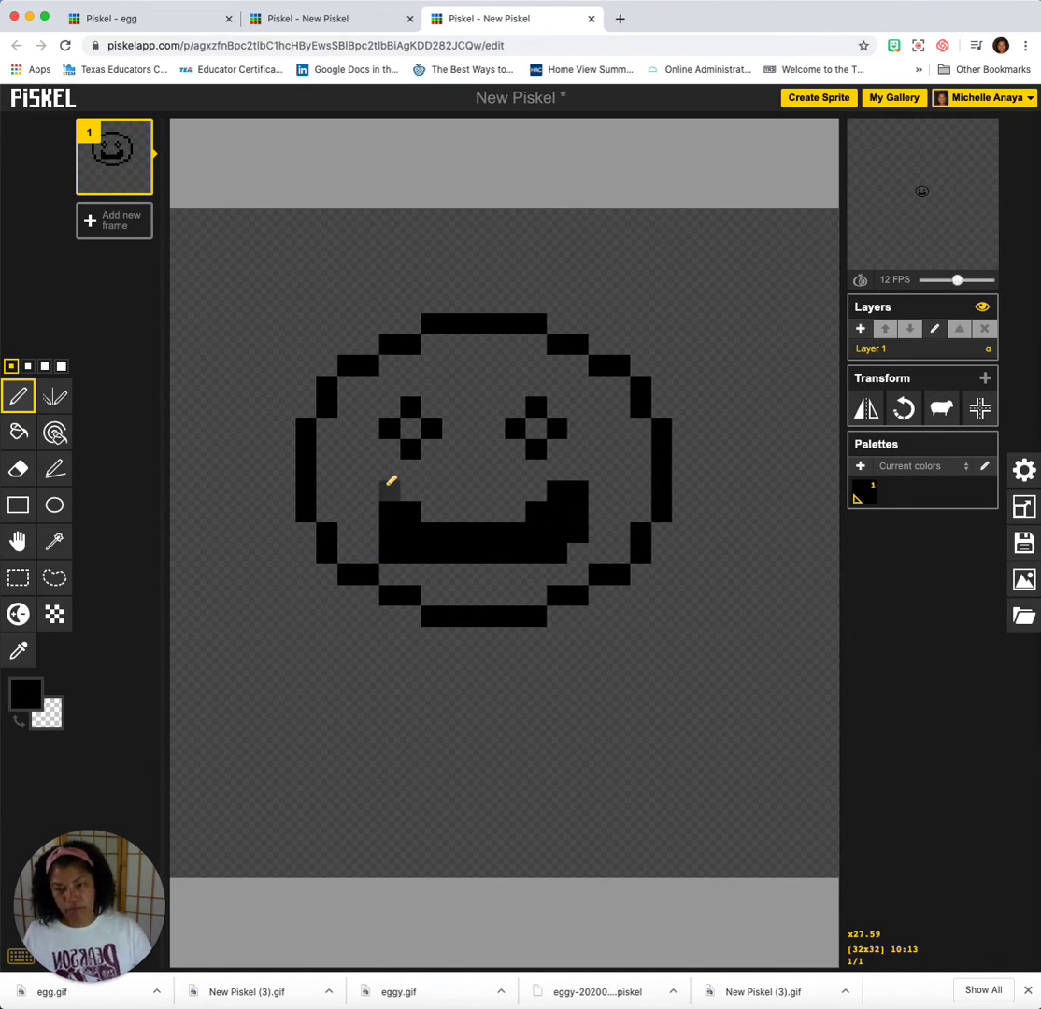
click(389, 484)
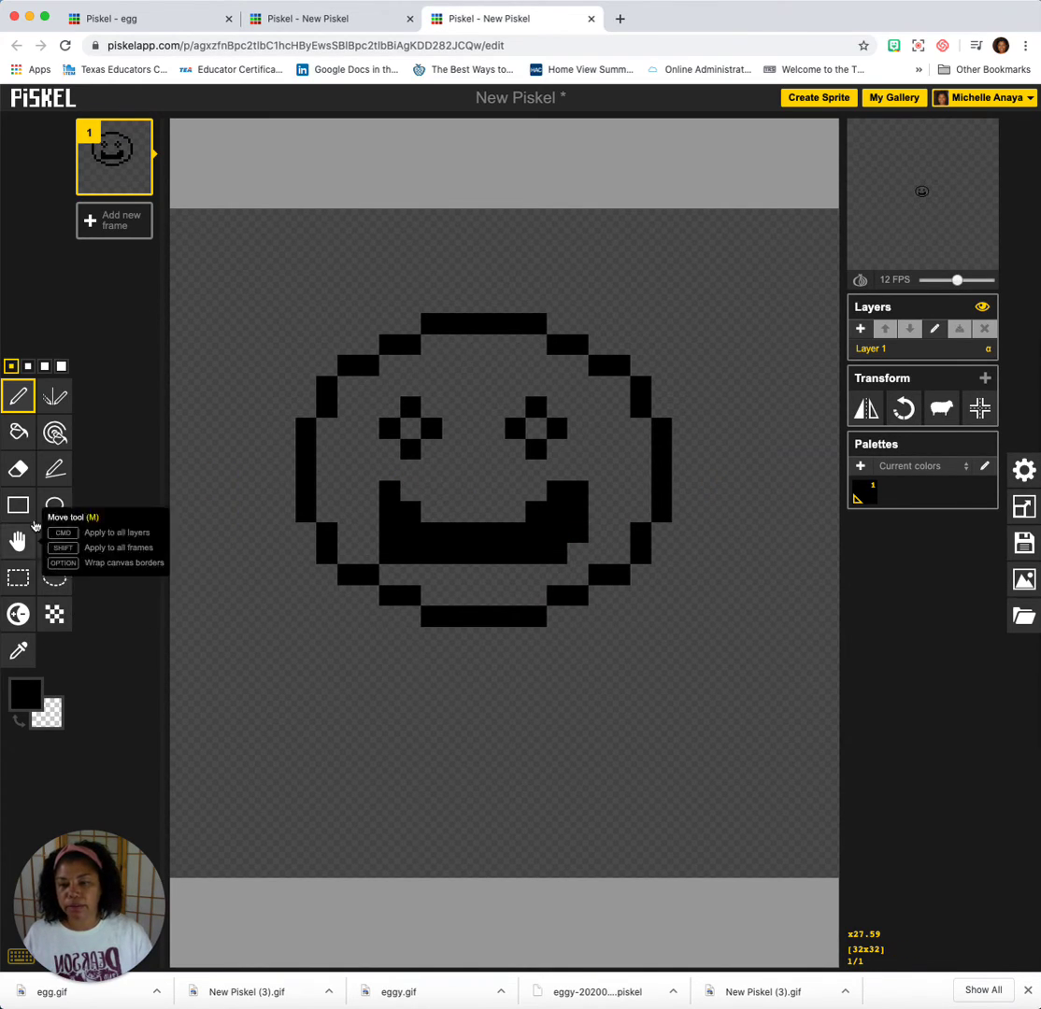
Fill the face interior with light pinkish grey.
click(28, 440)
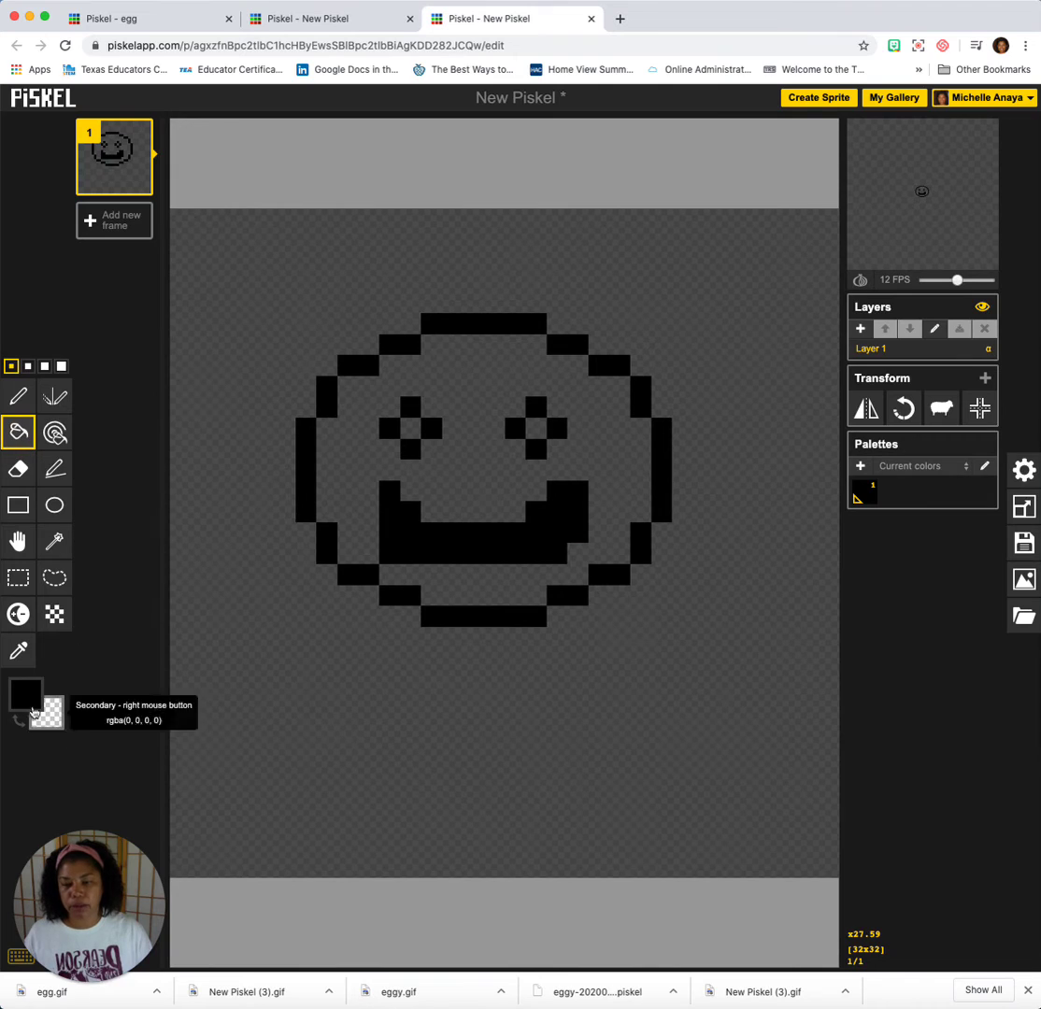
click(26, 694)
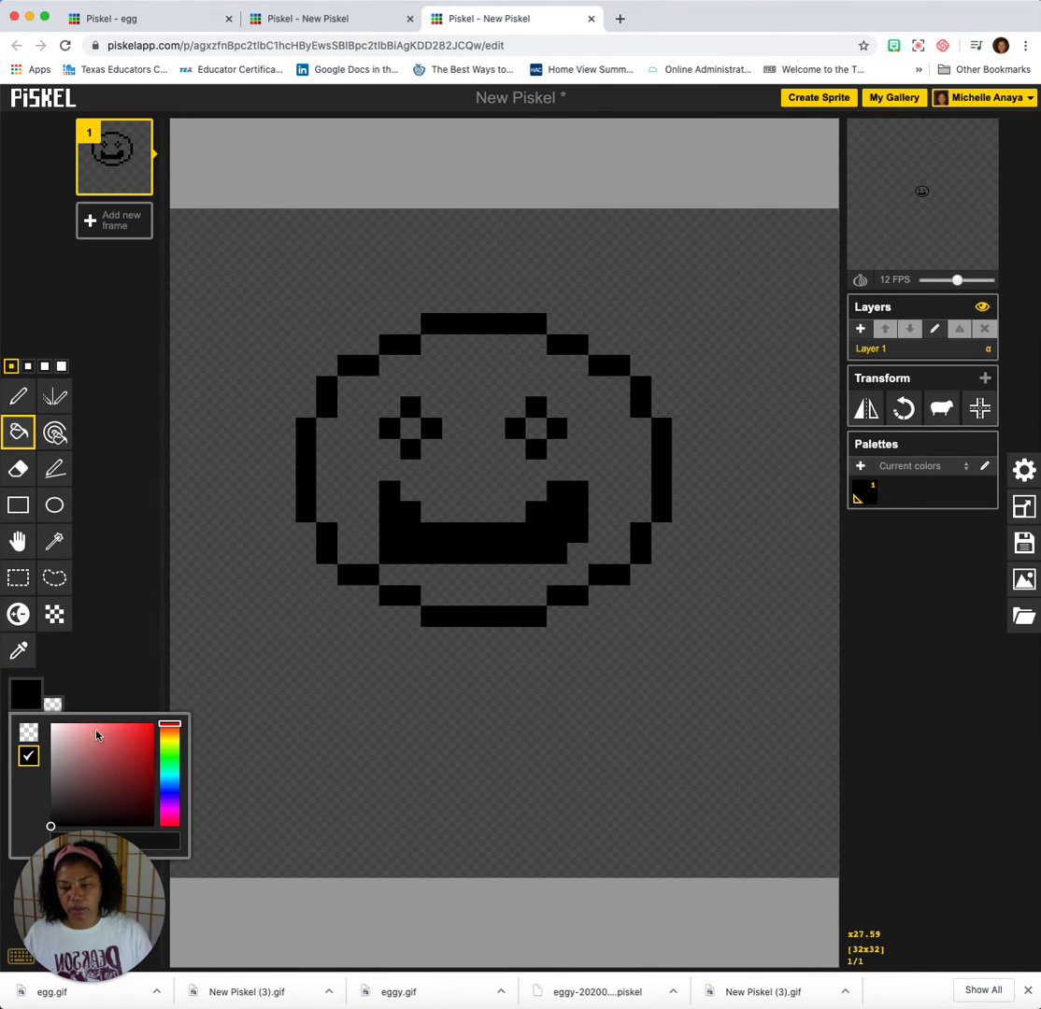
click(62, 751)
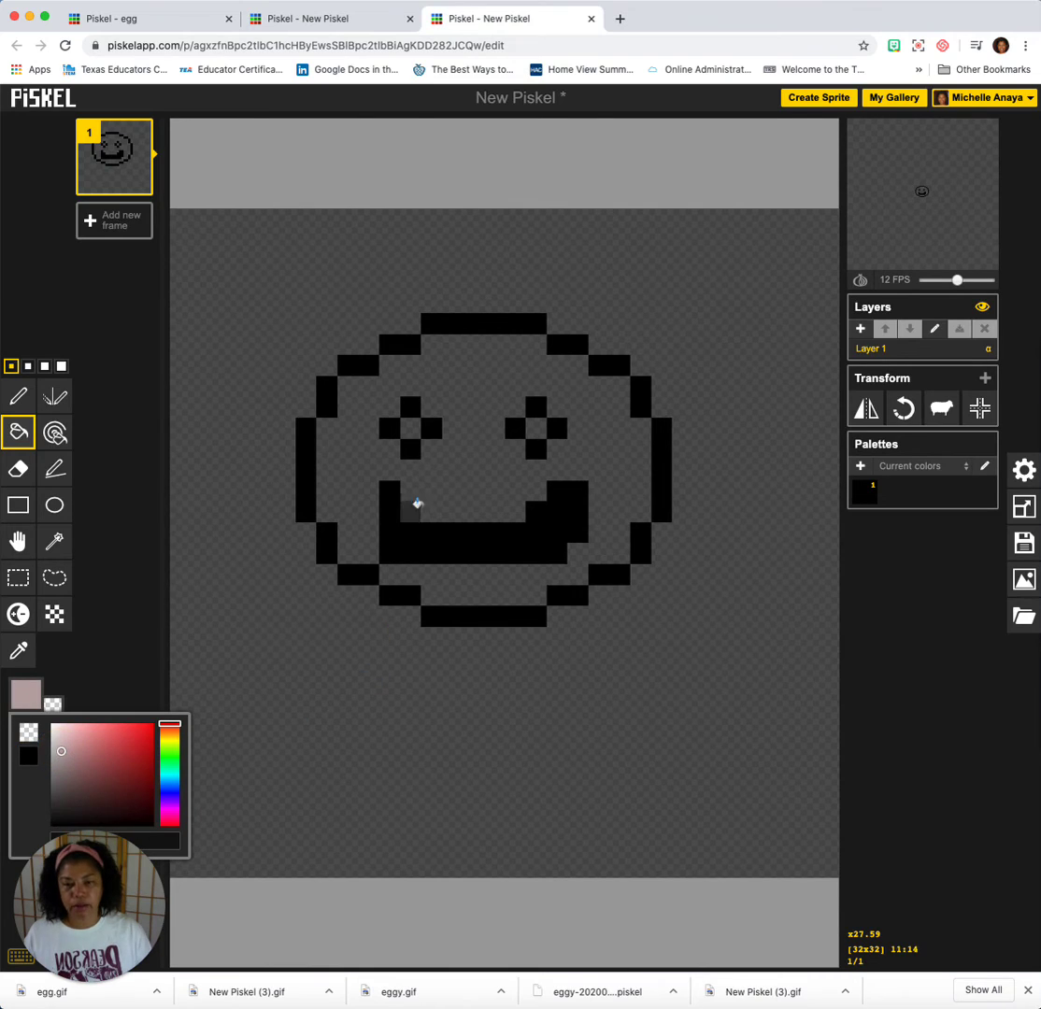
click(447, 483)
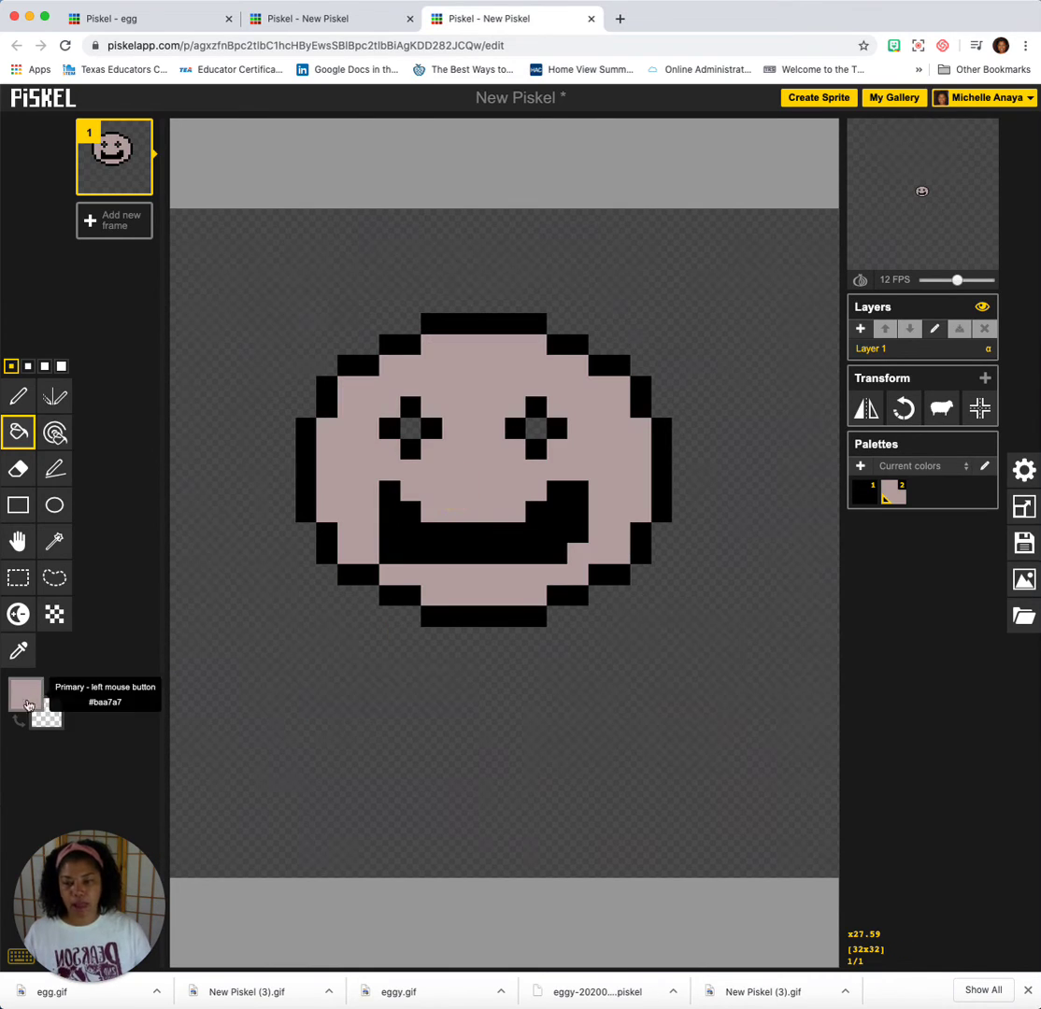
Fill the centre pixel of both eyes with blue.
click(25, 693)
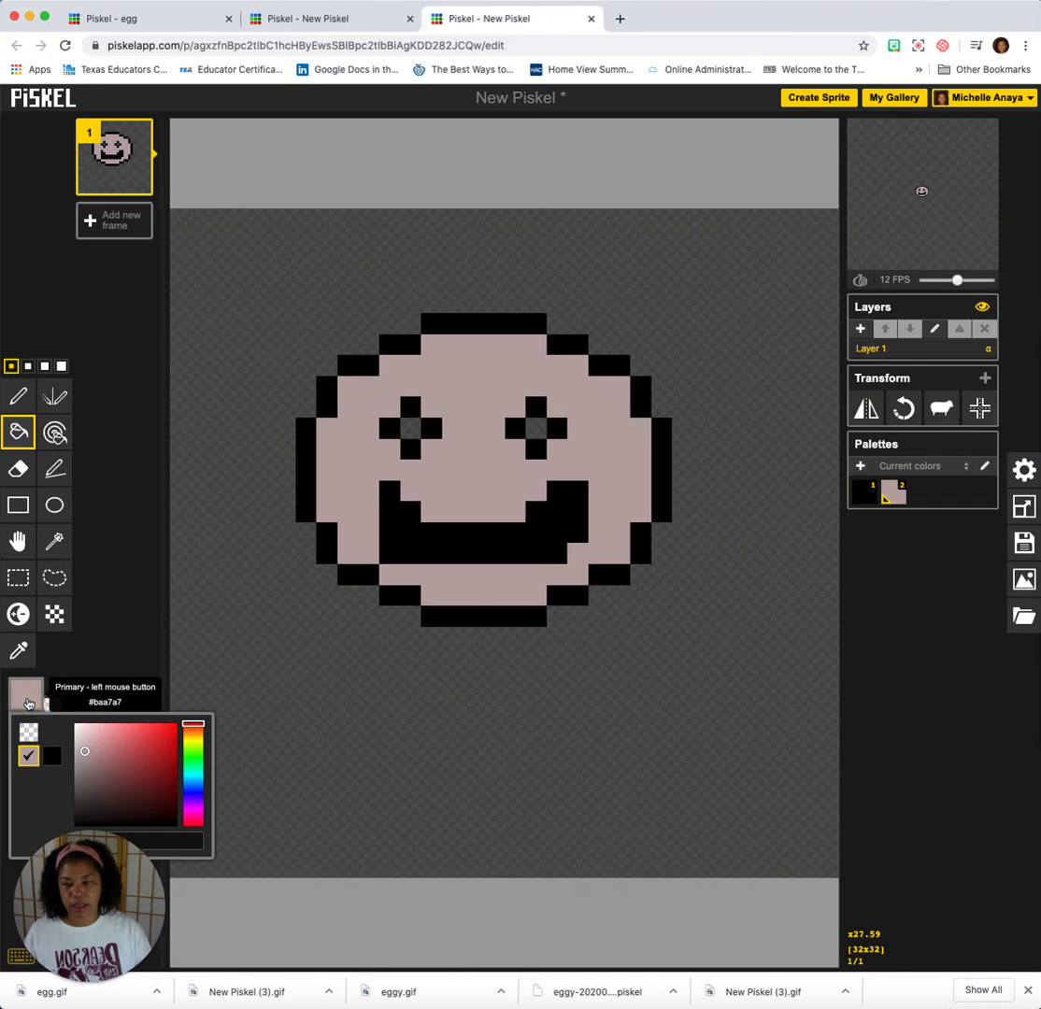
click(194, 793)
click(156, 738)
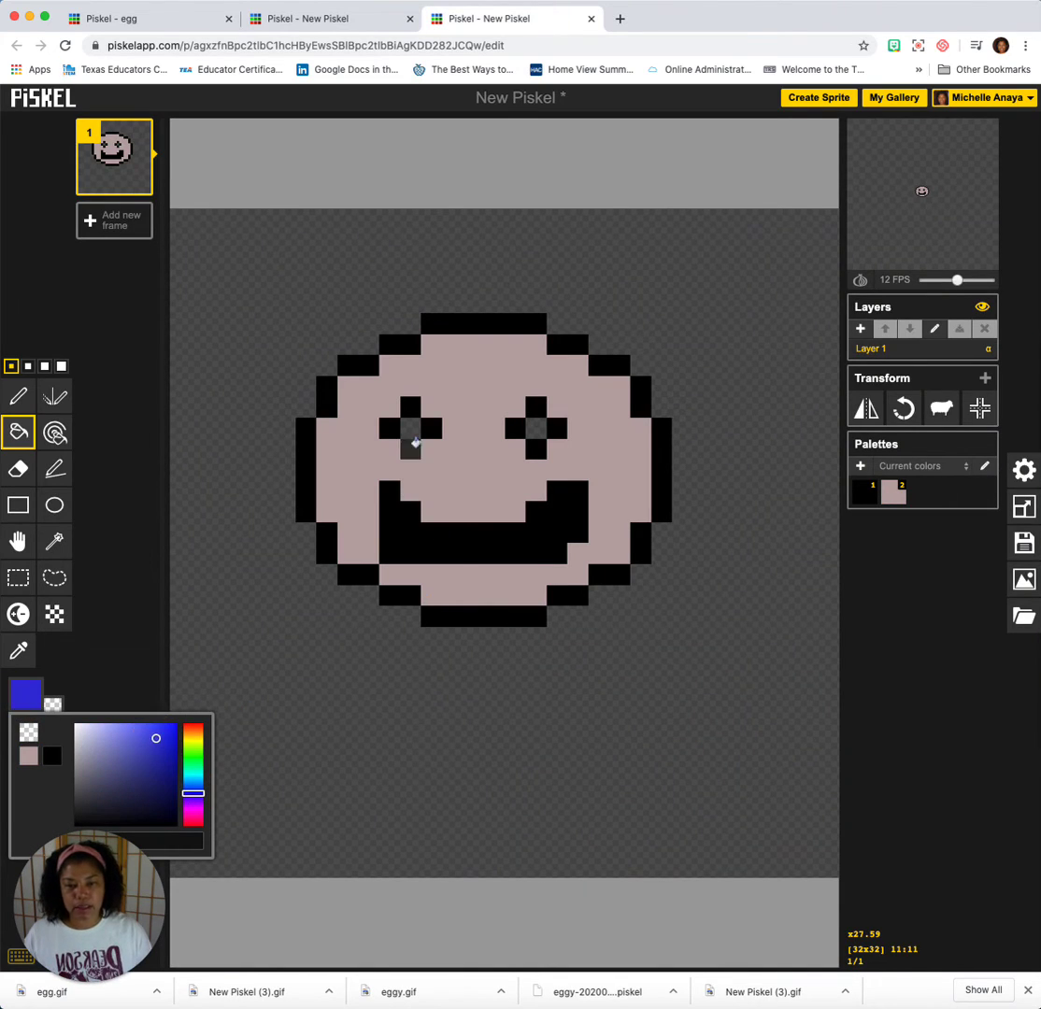
click(413, 429)
click(540, 429)
Duplicate frame 1 and draw two blue legs with shoes below the face.
mouse_move(140, 186)
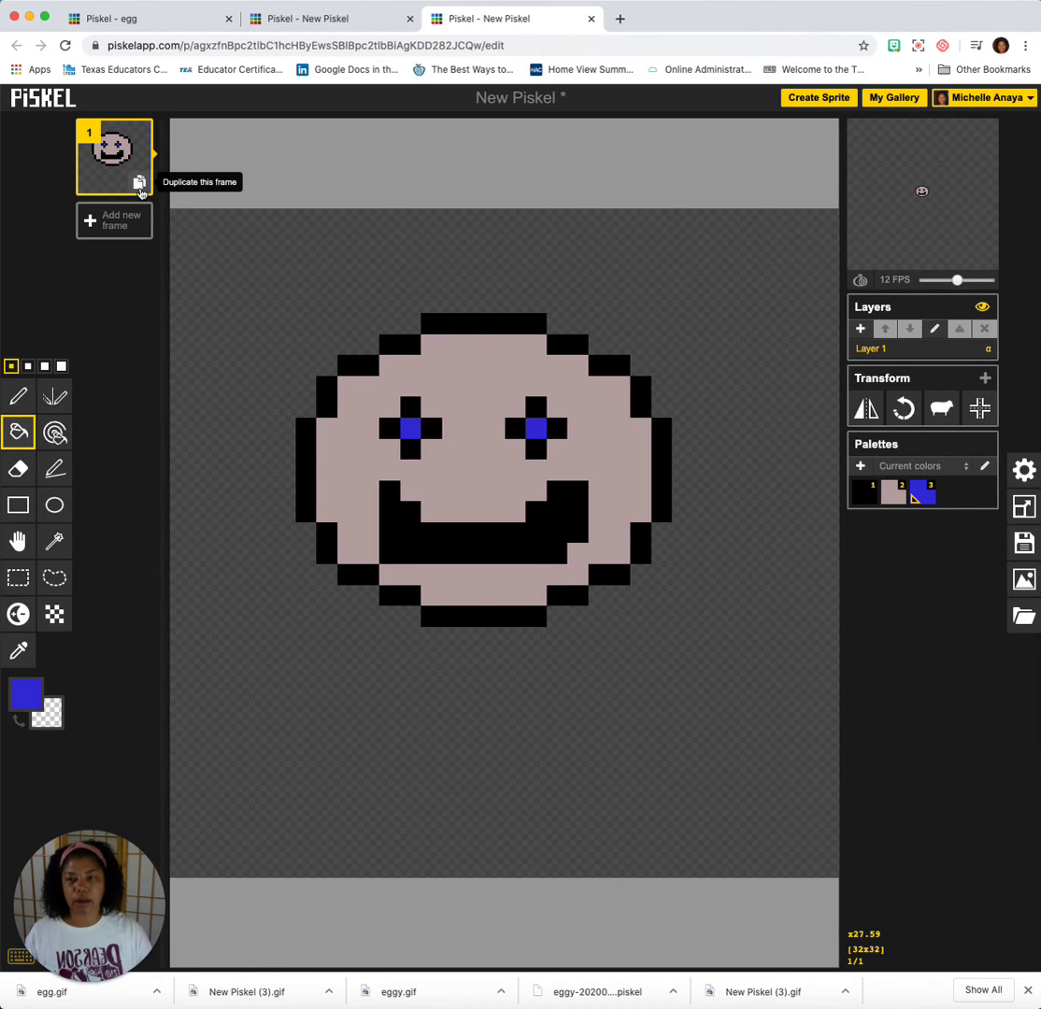
click(139, 184)
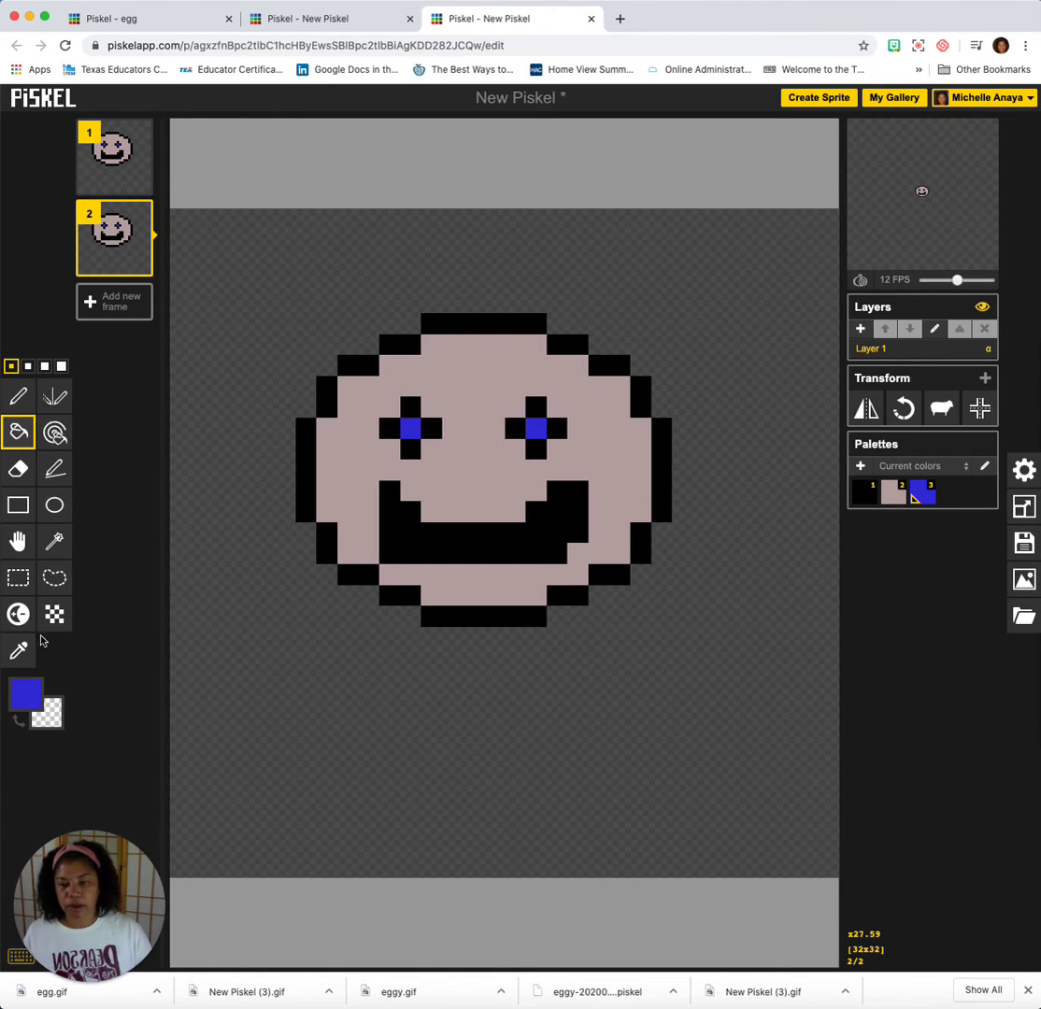
click(20, 400)
click(429, 619)
mouse_move(425, 623)
mouse_down()
mouse_move(415, 716)
mouse_move(356, 735)
mouse_move(349, 758)
mouse_move(432, 761)
mouse_move(448, 729)
mouse_move(442, 628)
mouse_up()
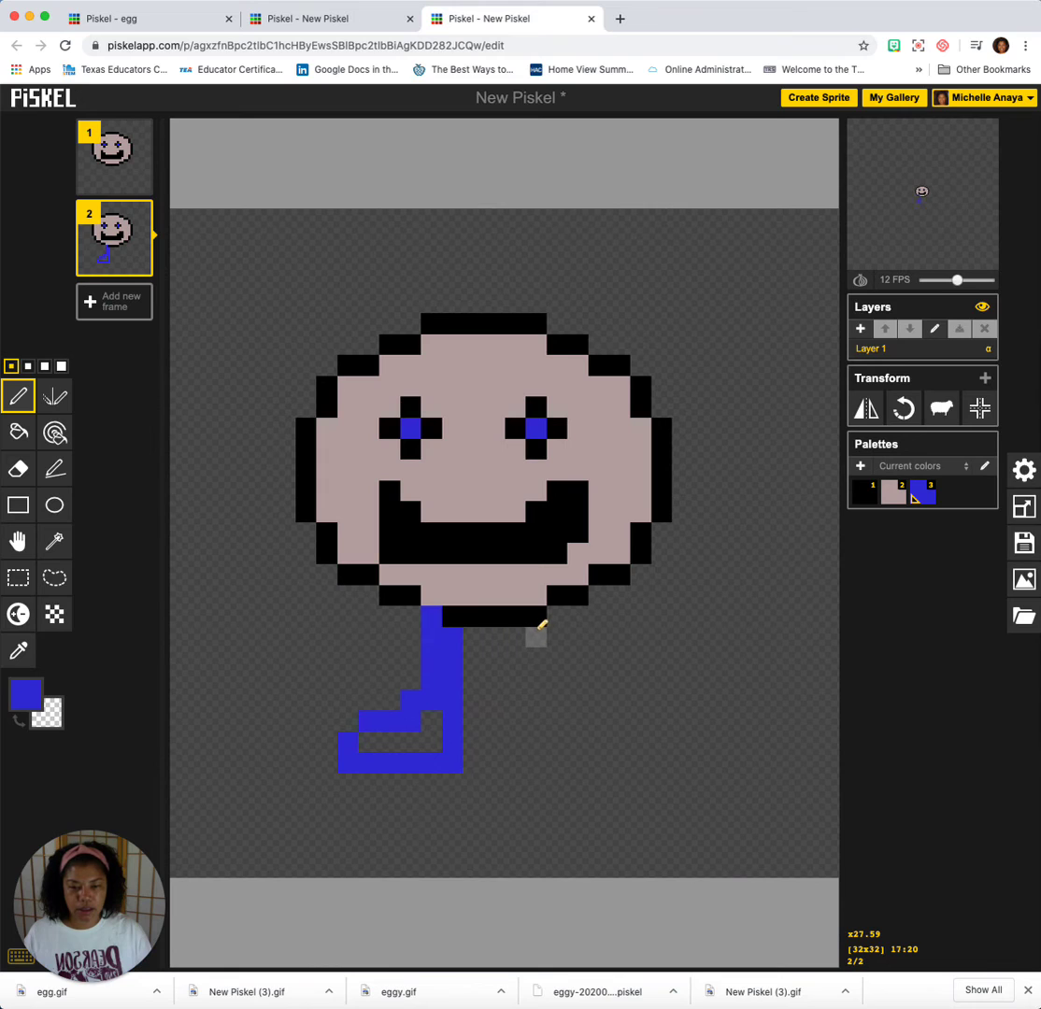
mouse_move(537, 627)
mouse_down()
mouse_move(553, 764)
mouse_move(625, 762)
mouse_move(635, 747)
mouse_move(553, 668)
mouse_move(542, 624)
mouse_move(545, 631)
mouse_up()
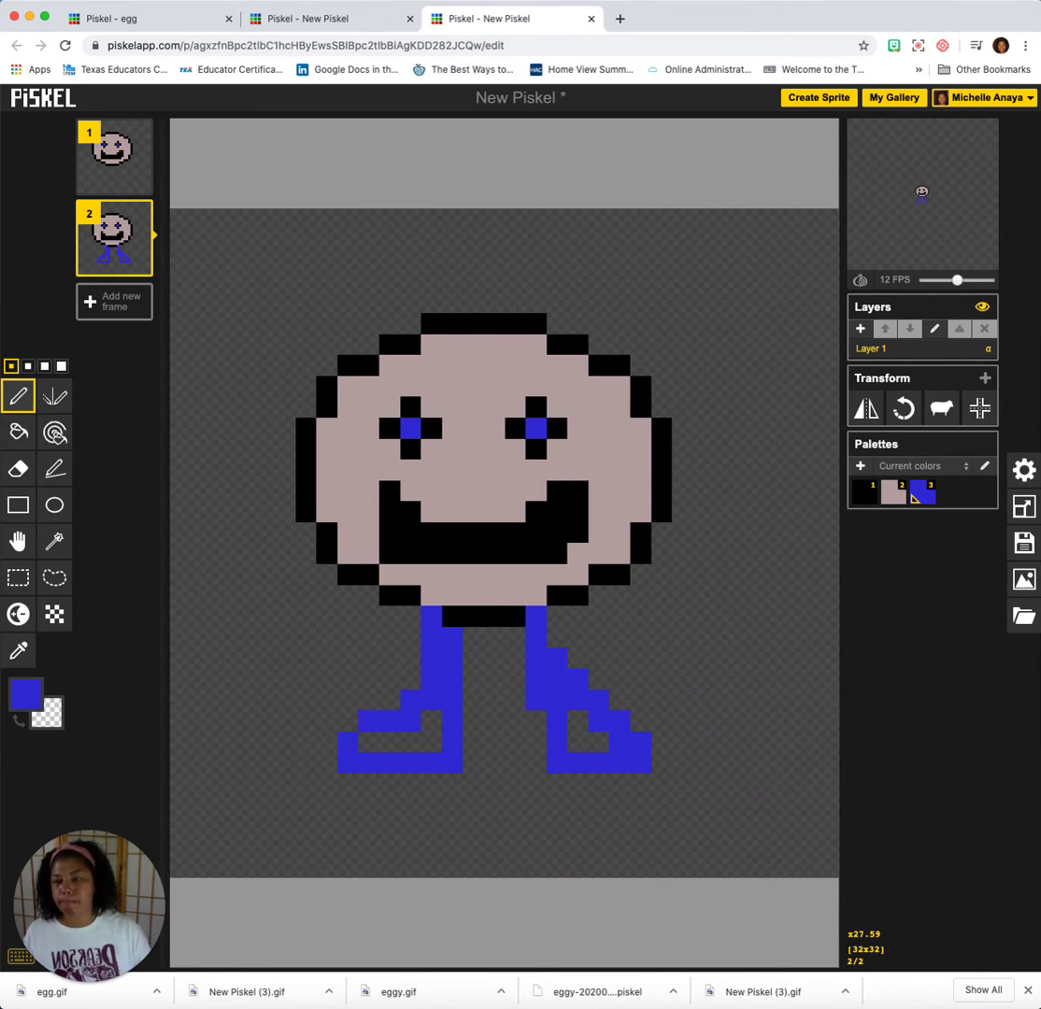
Fill the inside of both shoes with black.
click(18, 432)
click(25, 691)
click(28, 767)
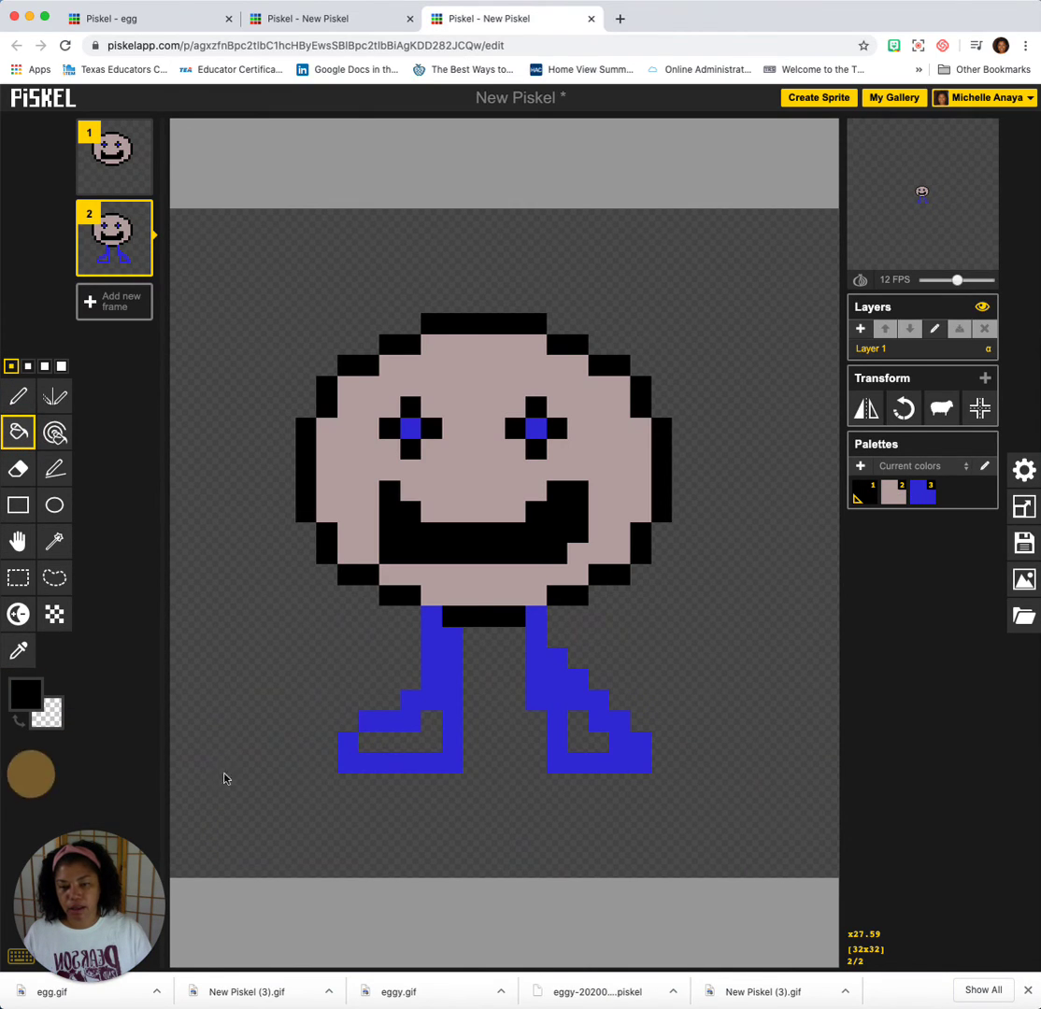
click(405, 743)
click(578, 740)
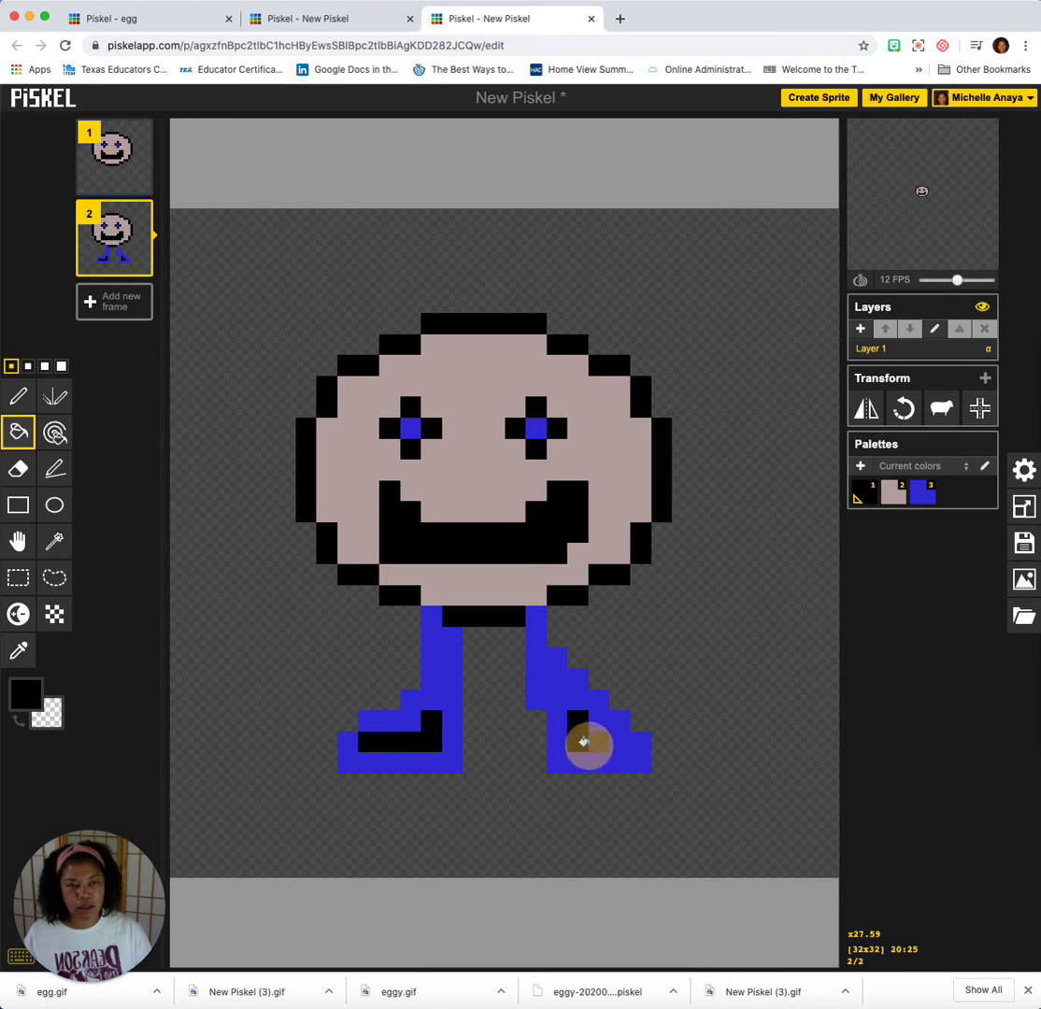
mouse_move(940, 220)
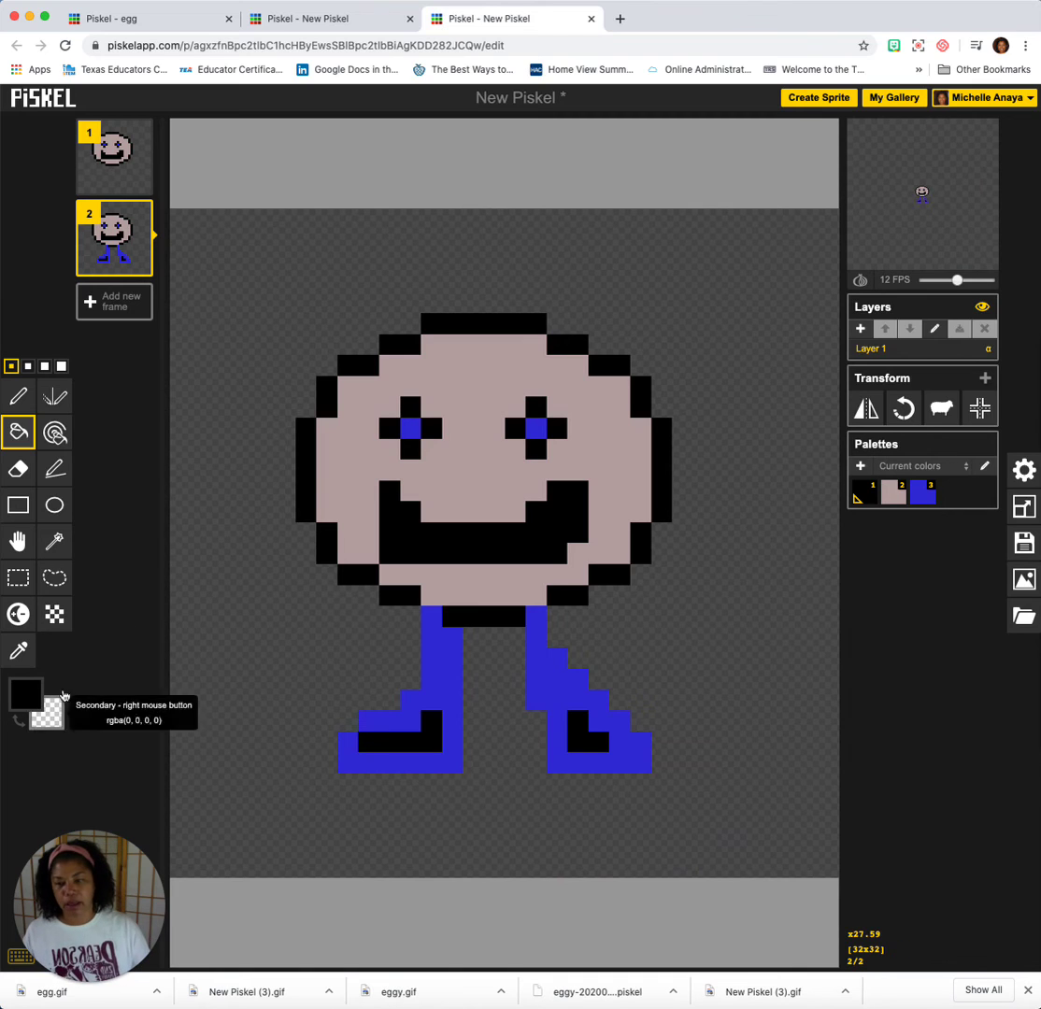
Duplicate frame 2 into a third frame and draw black wing outlines on both sides of the face.
click(139, 264)
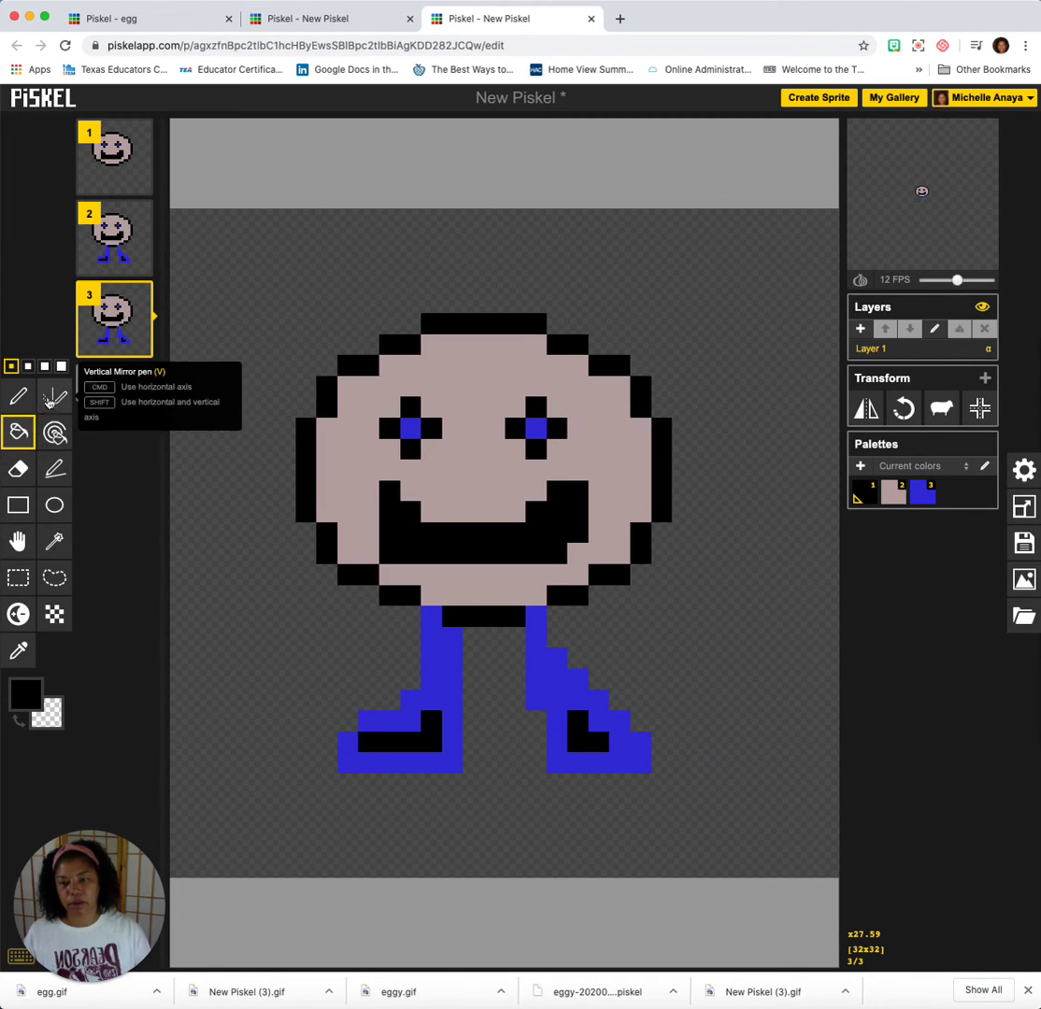
click(20, 398)
mouse_move(302, 447)
mouse_down()
mouse_move(271, 389)
mouse_move(247, 376)
mouse_move(231, 387)
mouse_move(199, 369)
mouse_move(188, 538)
mouse_move(232, 508)
mouse_move(310, 511)
mouse_up()
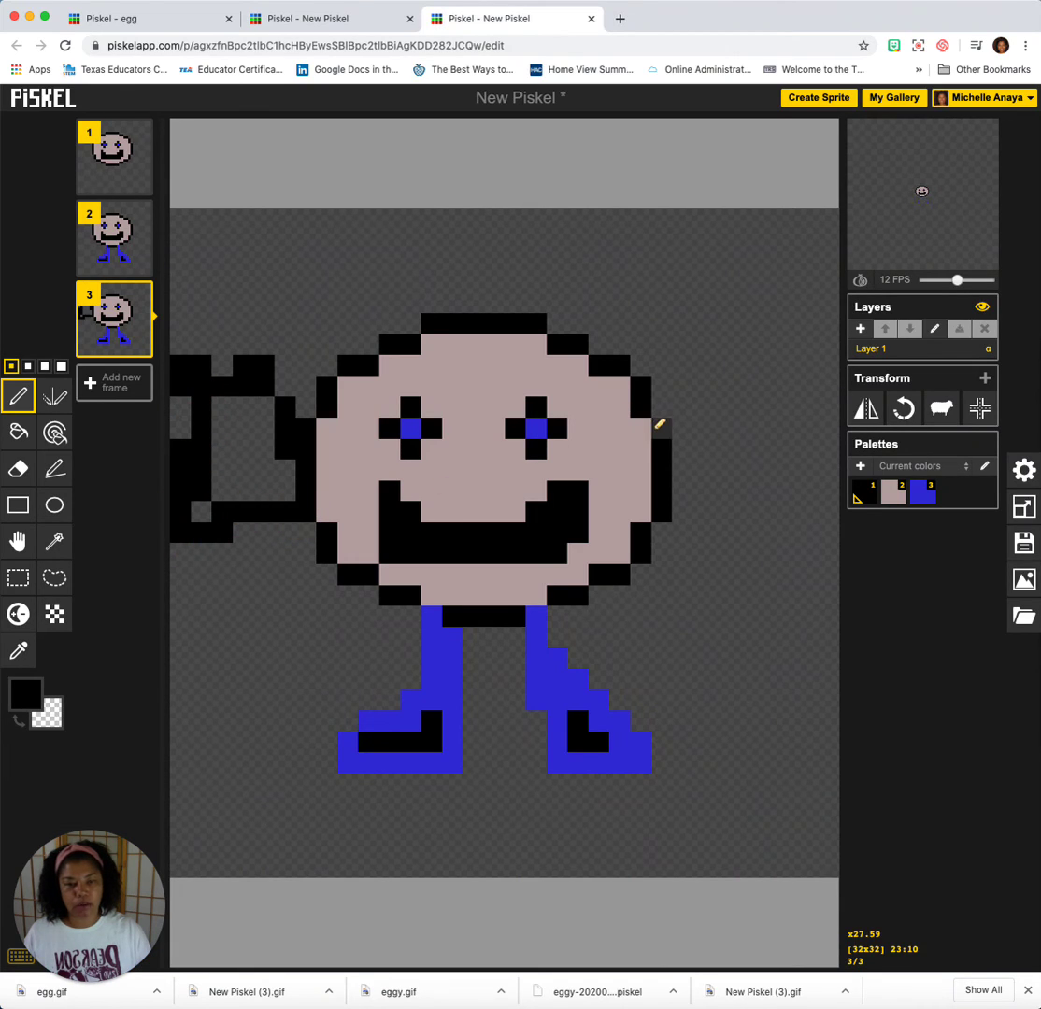
mouse_move(663, 417)
mouse_down()
mouse_move(718, 367)
mouse_move(733, 377)
mouse_move(761, 347)
mouse_move(796, 355)
mouse_move(803, 369)
mouse_move(777, 455)
mouse_move(787, 480)
mouse_move(780, 537)
mouse_move(763, 571)
mouse_move(720, 561)
mouse_move(699, 519)
mouse_move(673, 506)
mouse_up()
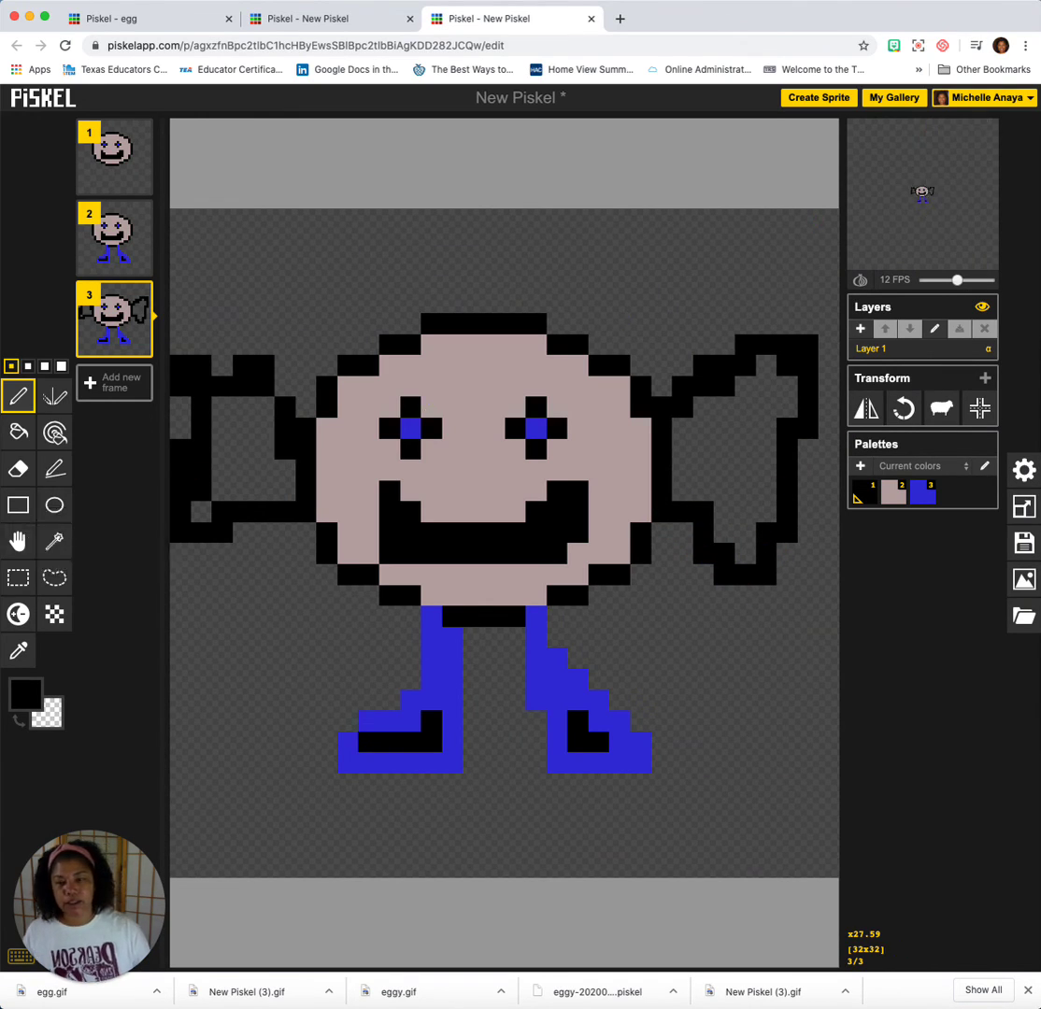
Choose a light green drawing colour and paint a pixel inside the left wing.
click(28, 693)
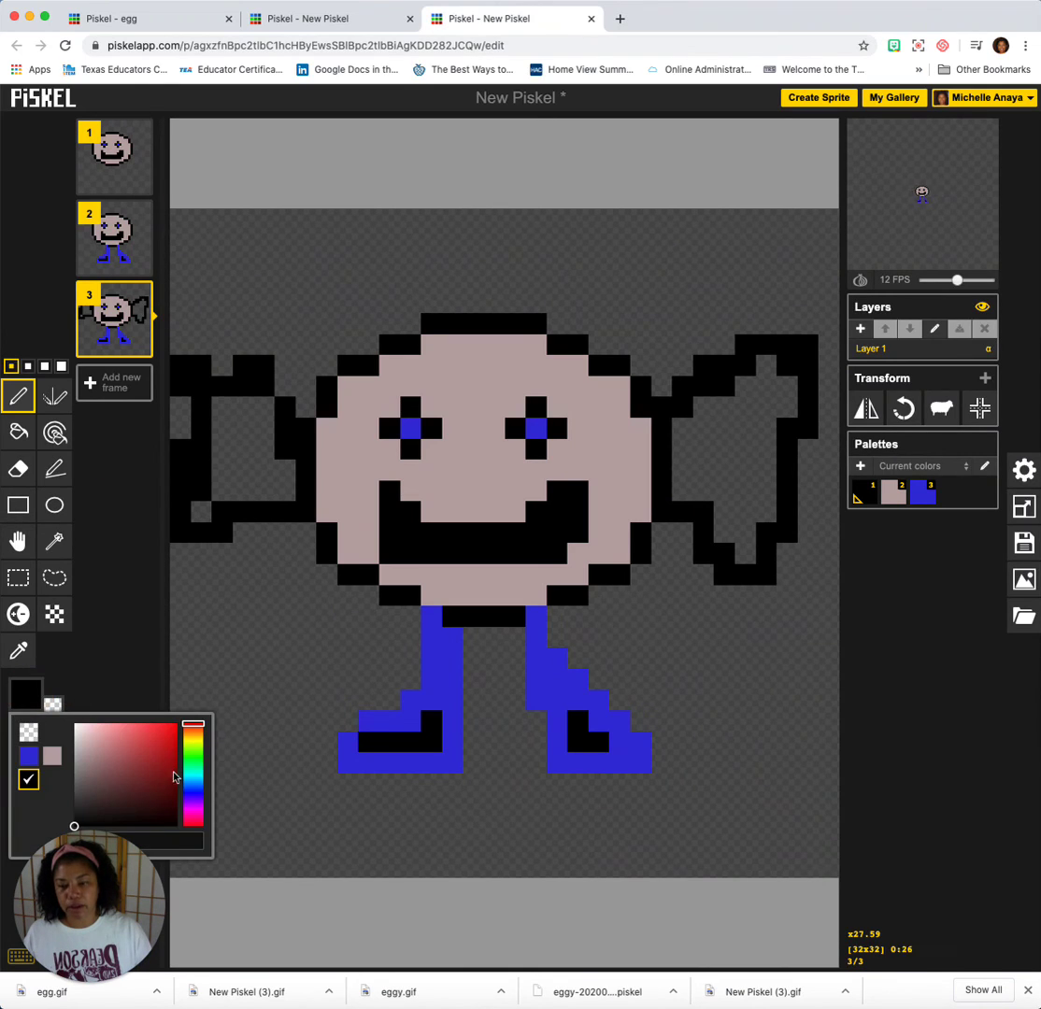
click(197, 764)
click(151, 728)
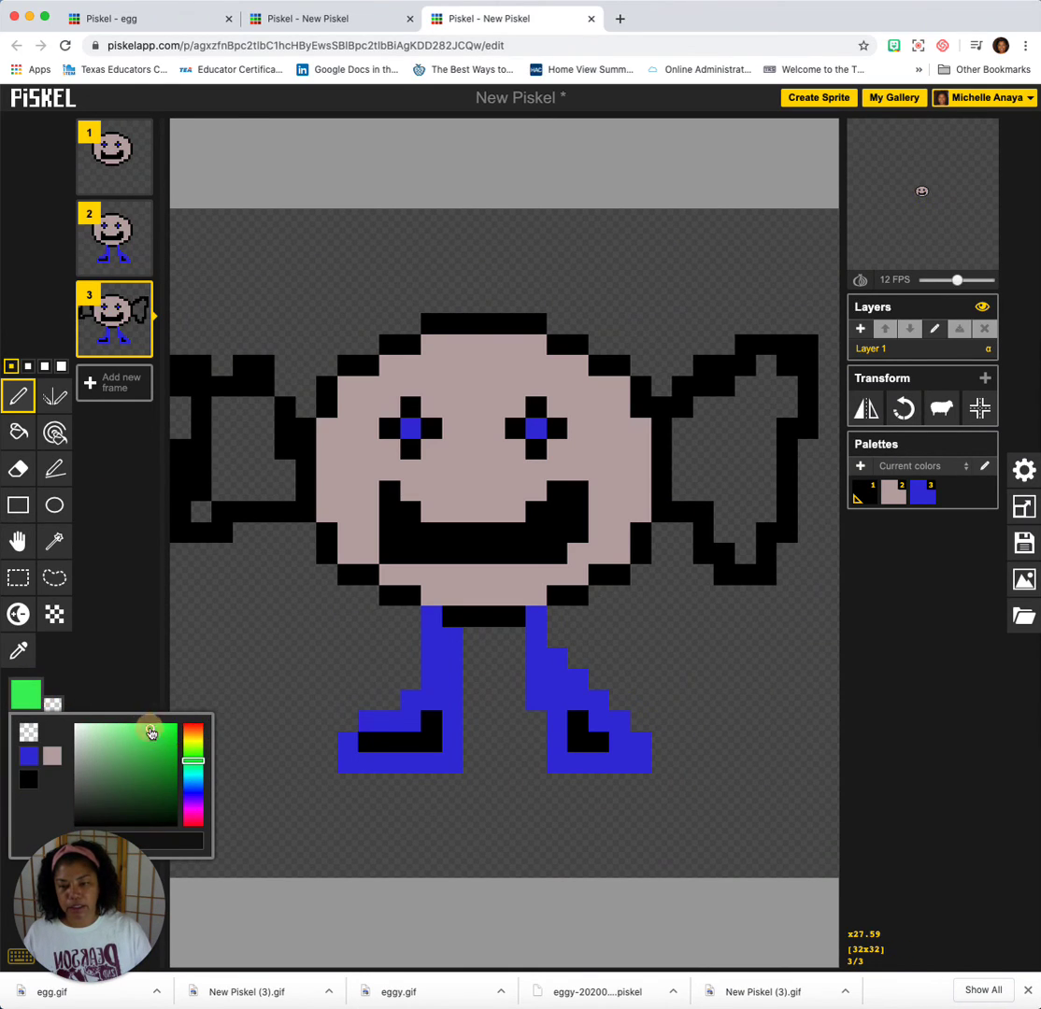
click(247, 468)
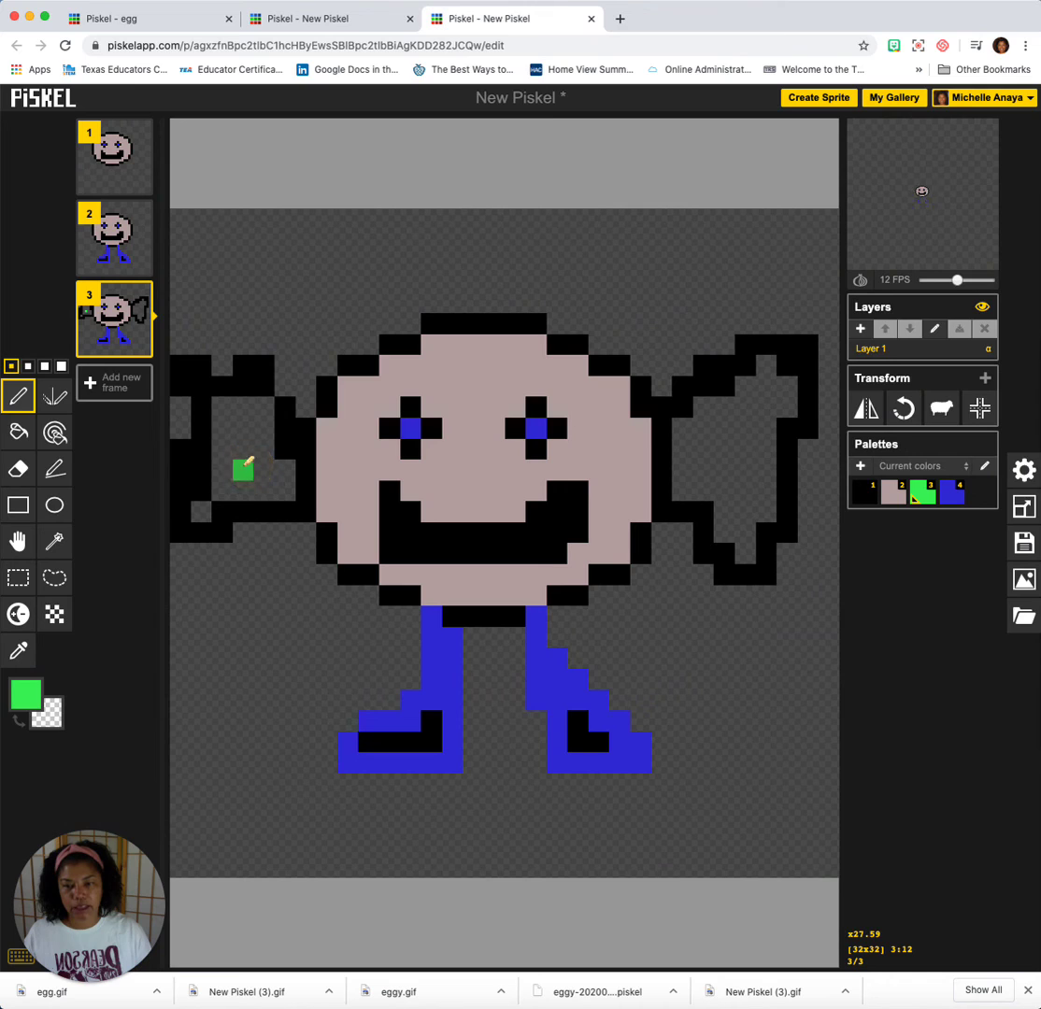
Bucket-fill the left wing, its corner gap and the right wing light green, then enlarge the preview.
click(17, 431)
click(256, 455)
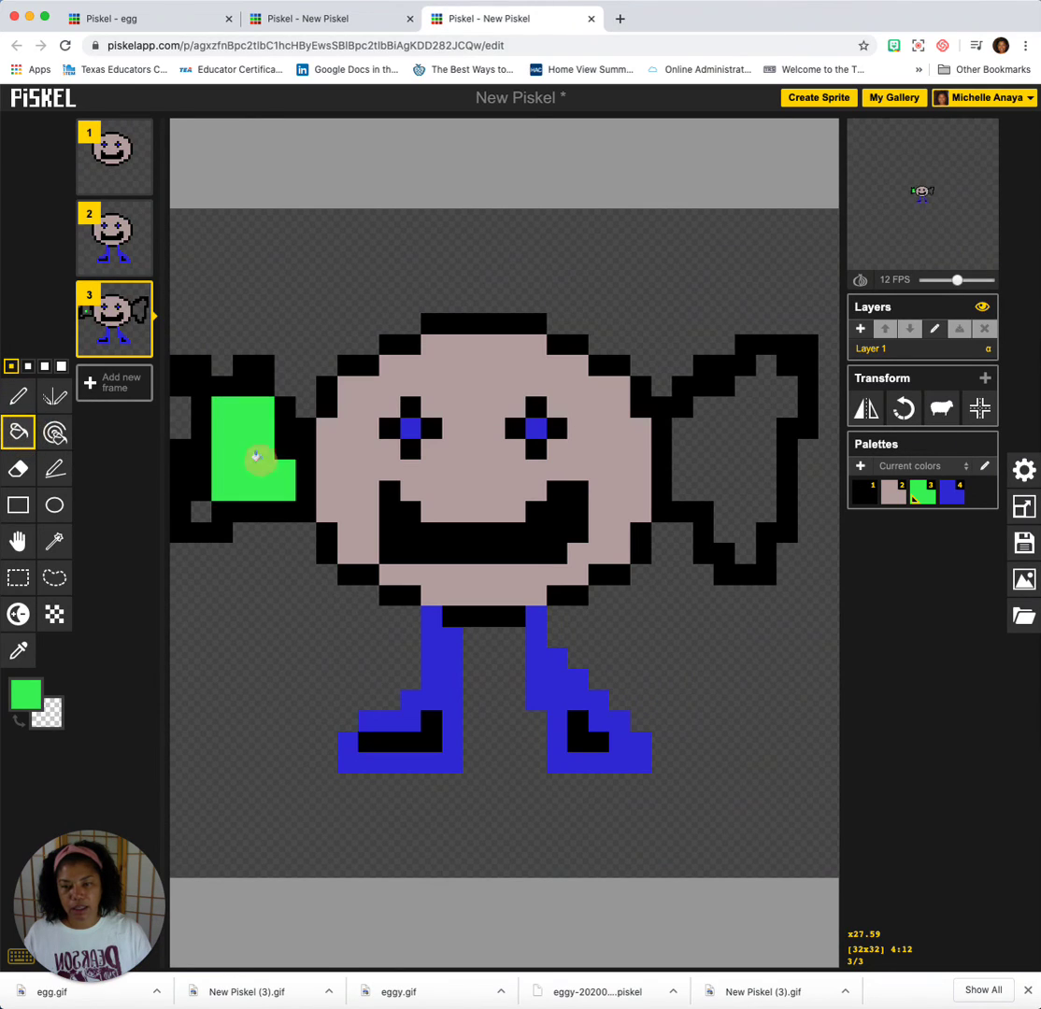
click(201, 510)
click(714, 476)
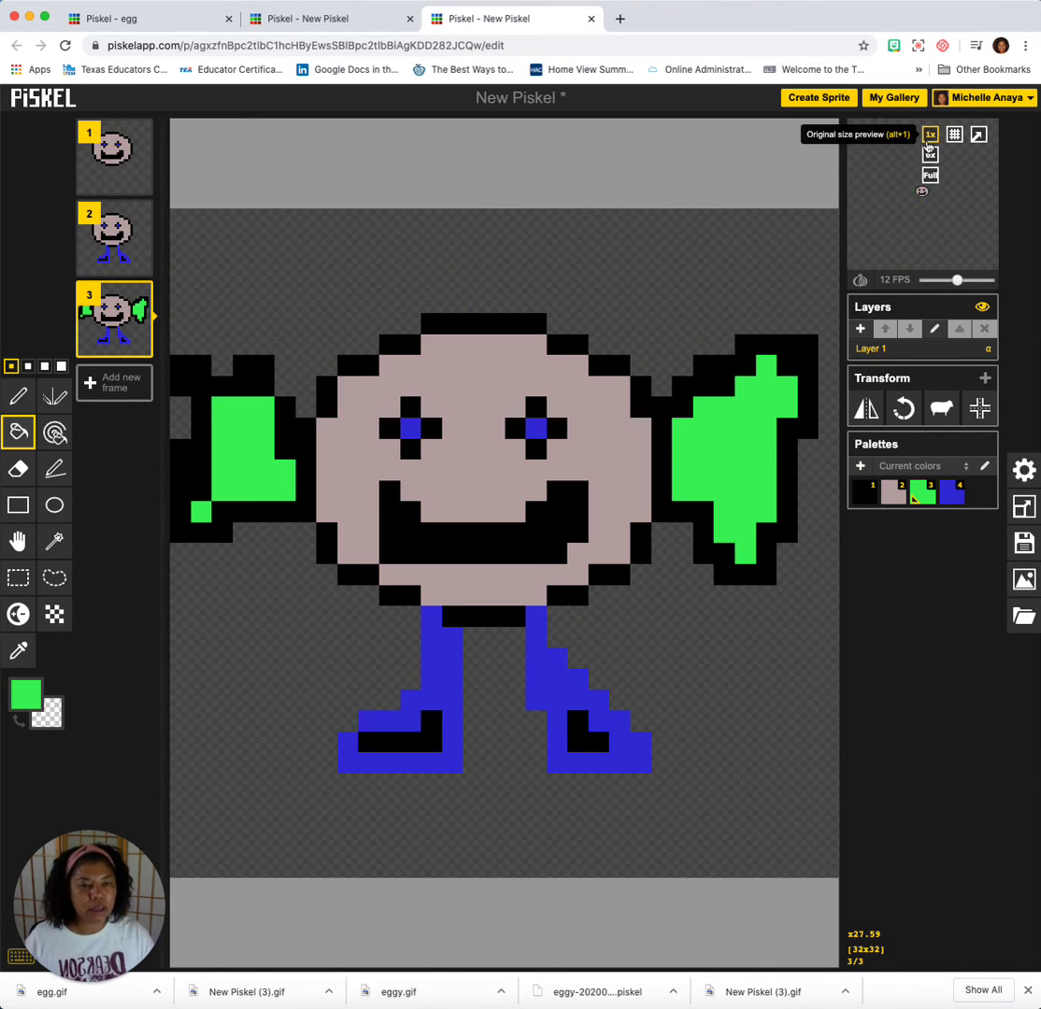
click(930, 153)
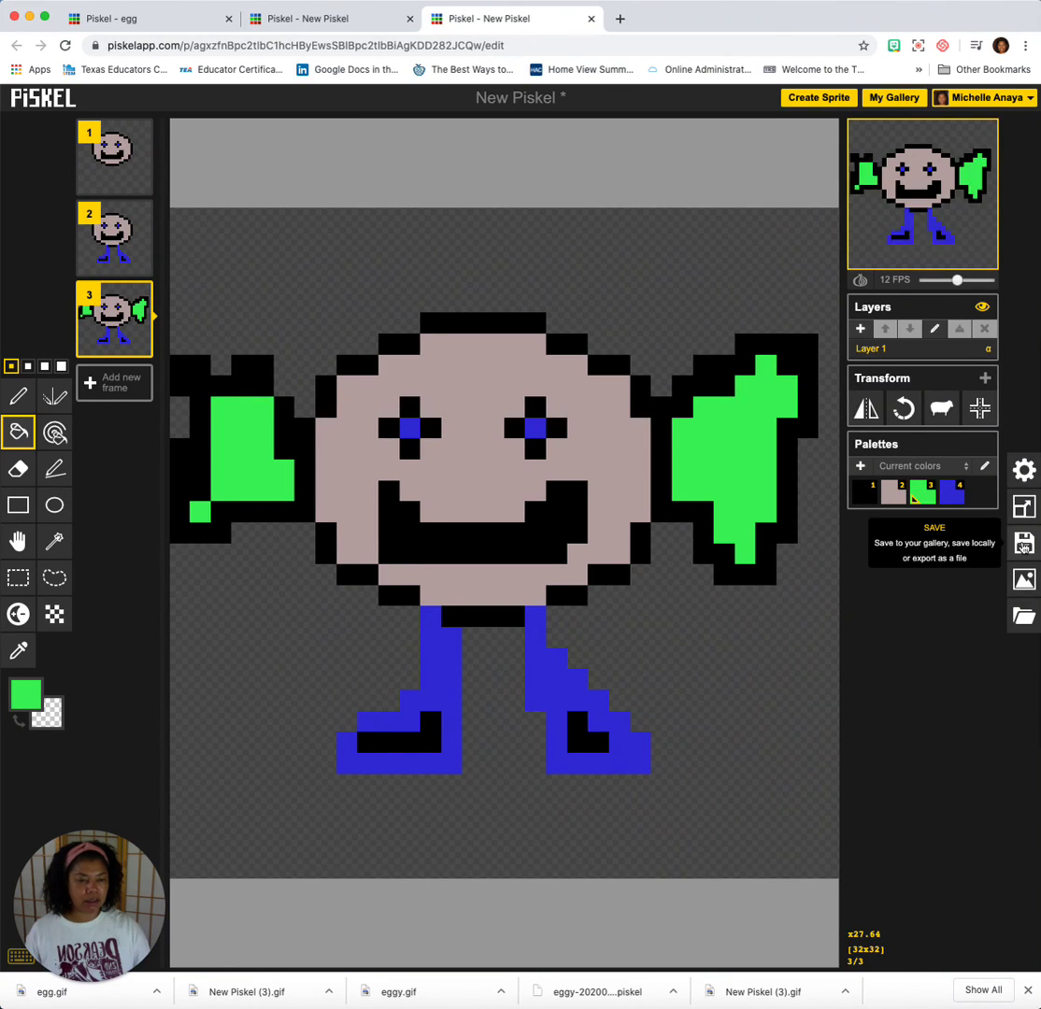
Replace the title 'New Piskel' with 'eggo' and save the sprite to the online gallery.
click(1024, 542)
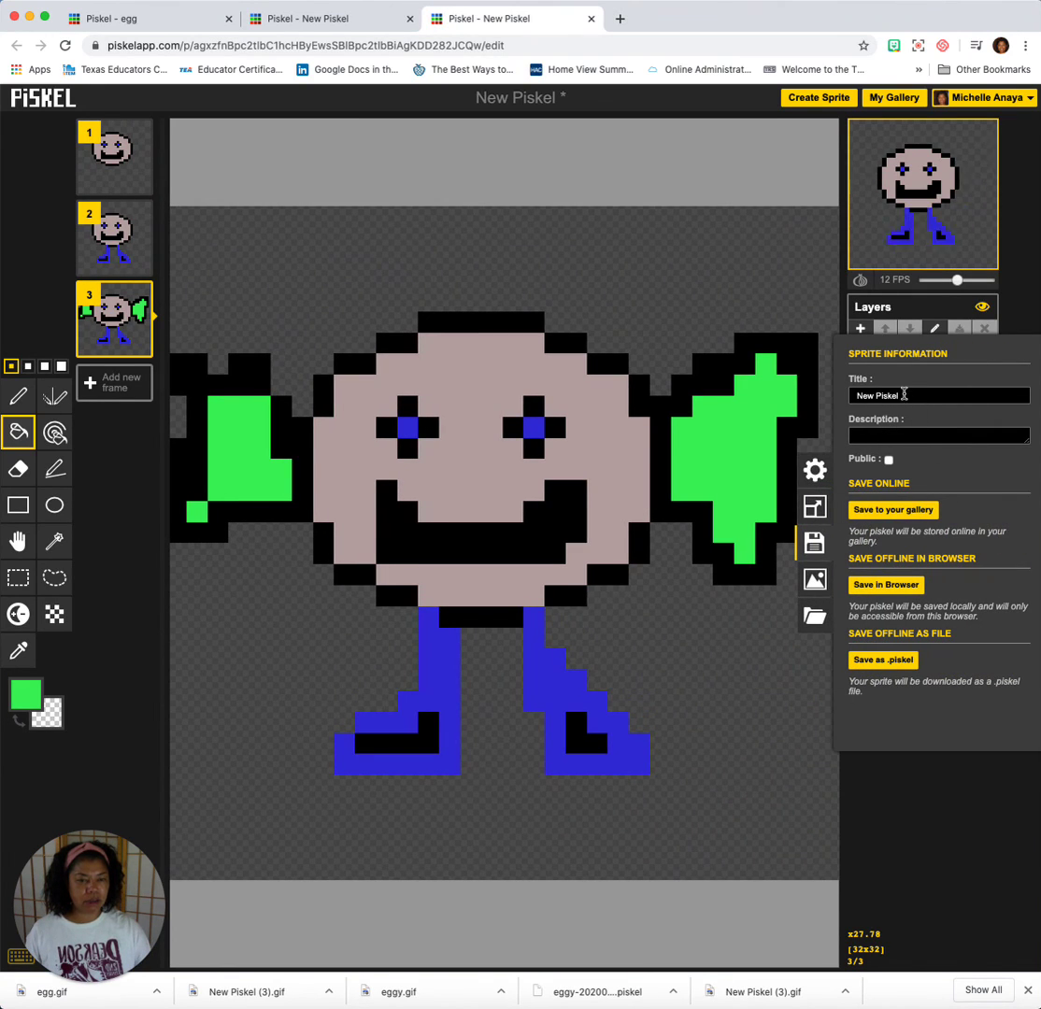
drag(904, 395, 849, 396)
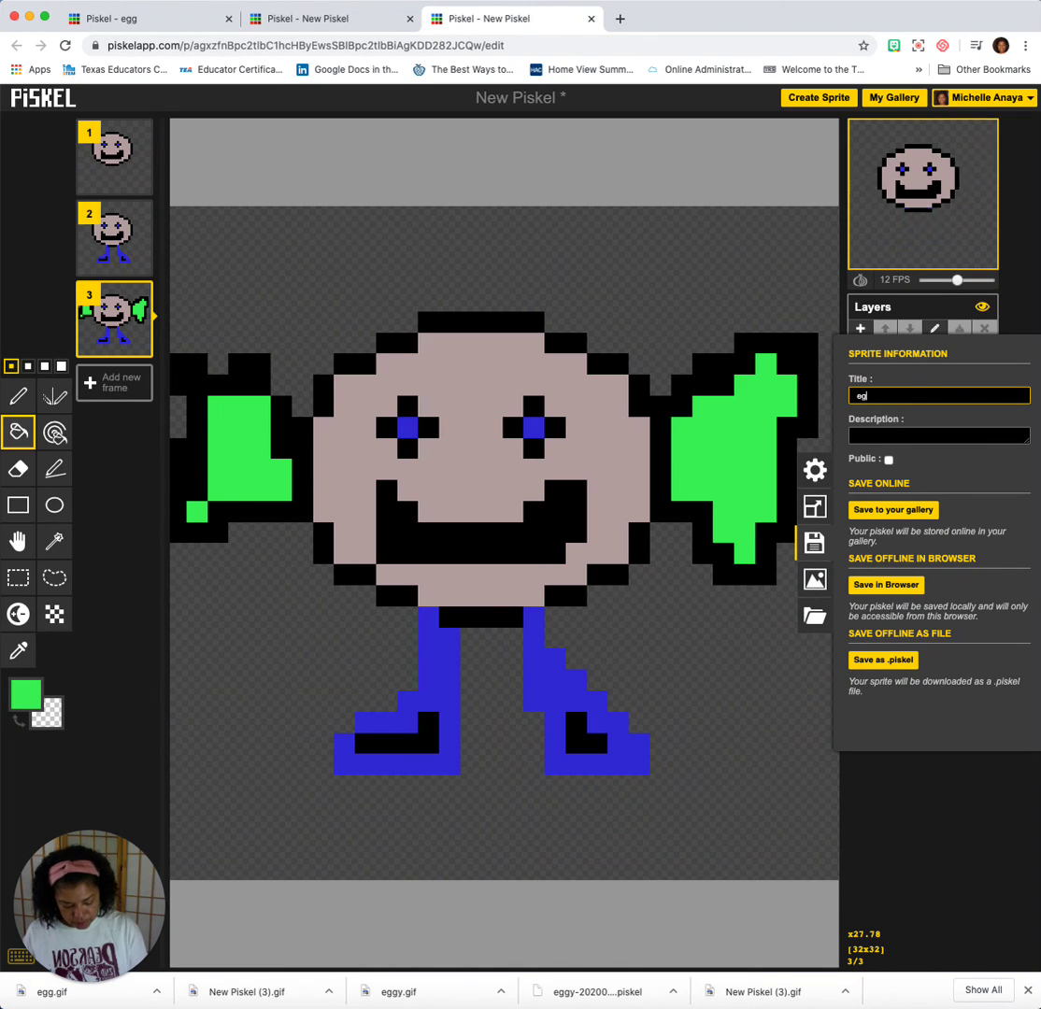
click(906, 512)
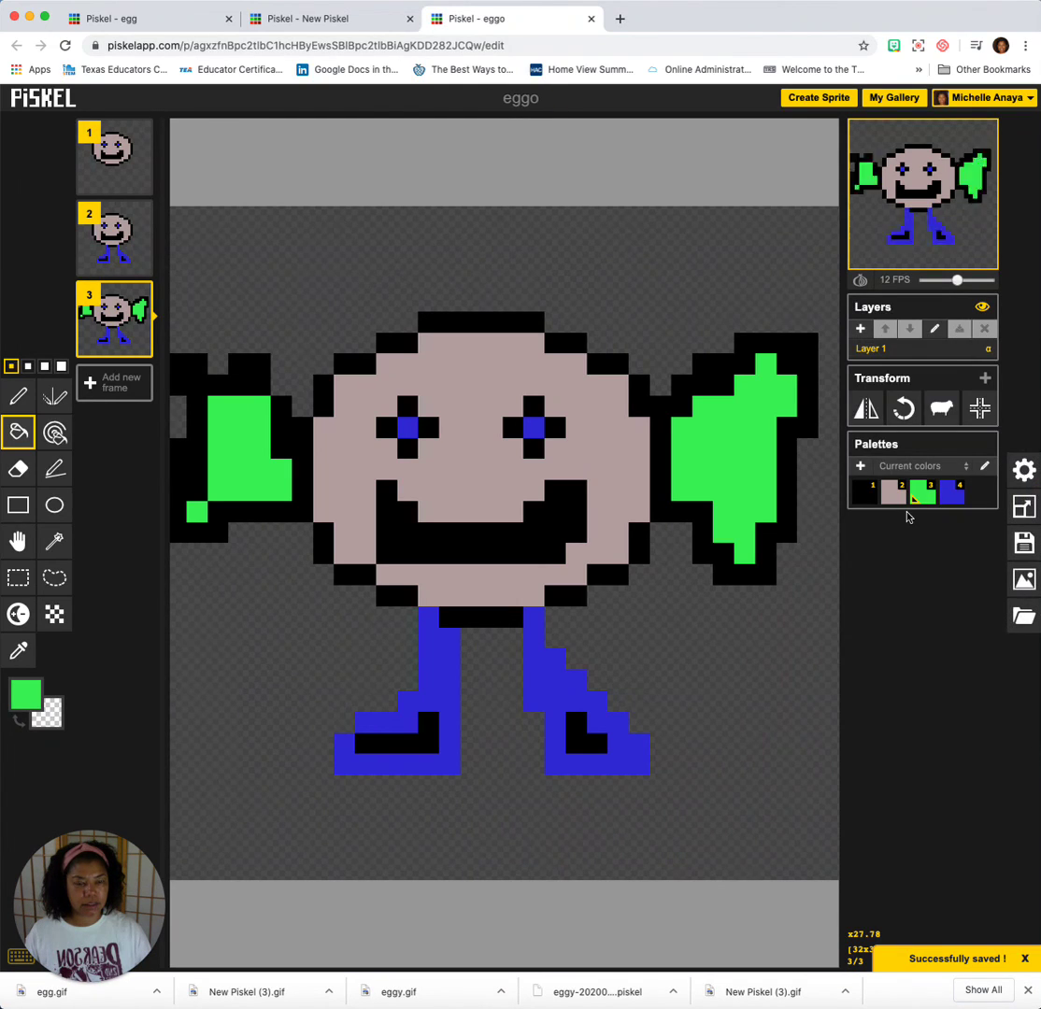
Download the animation as the animated GIF eggo.gif at 1.0x scale.
click(1028, 582)
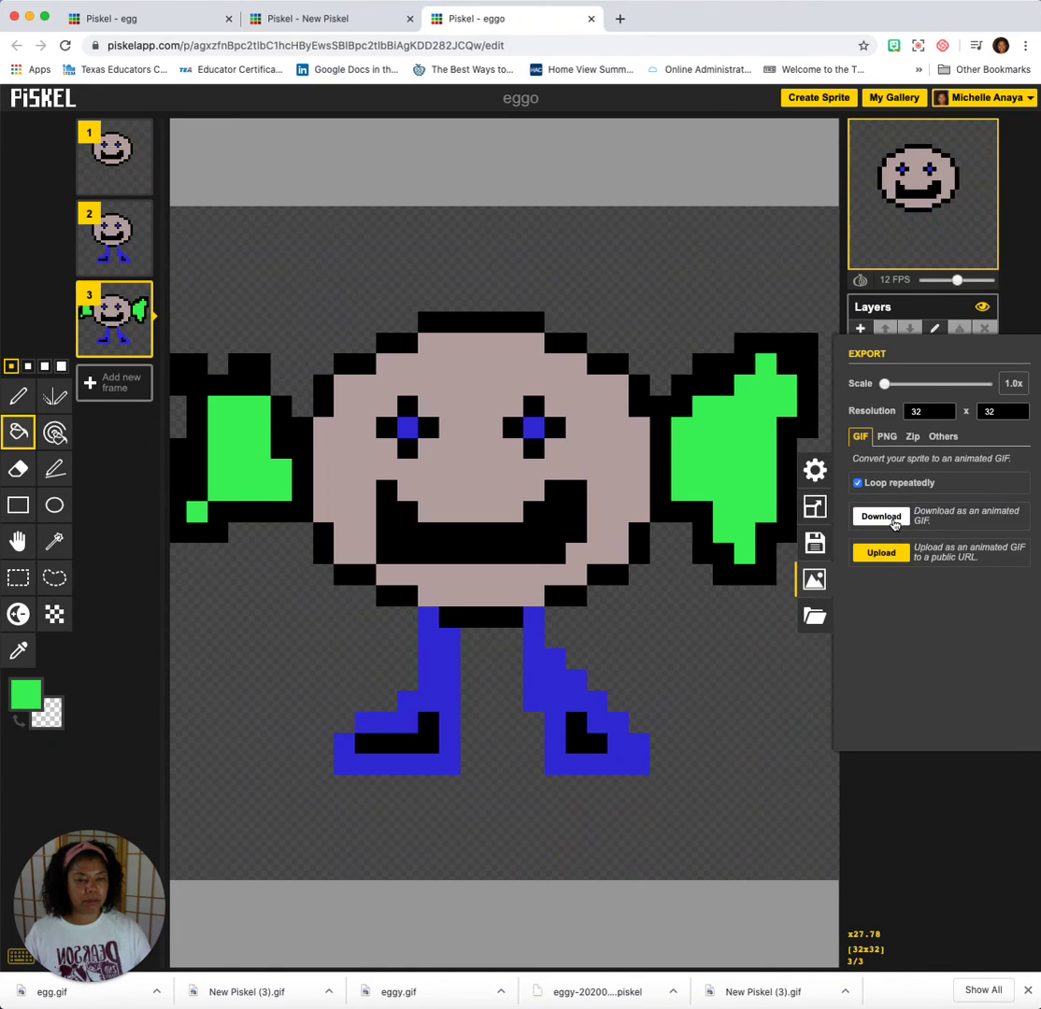
click(892, 523)
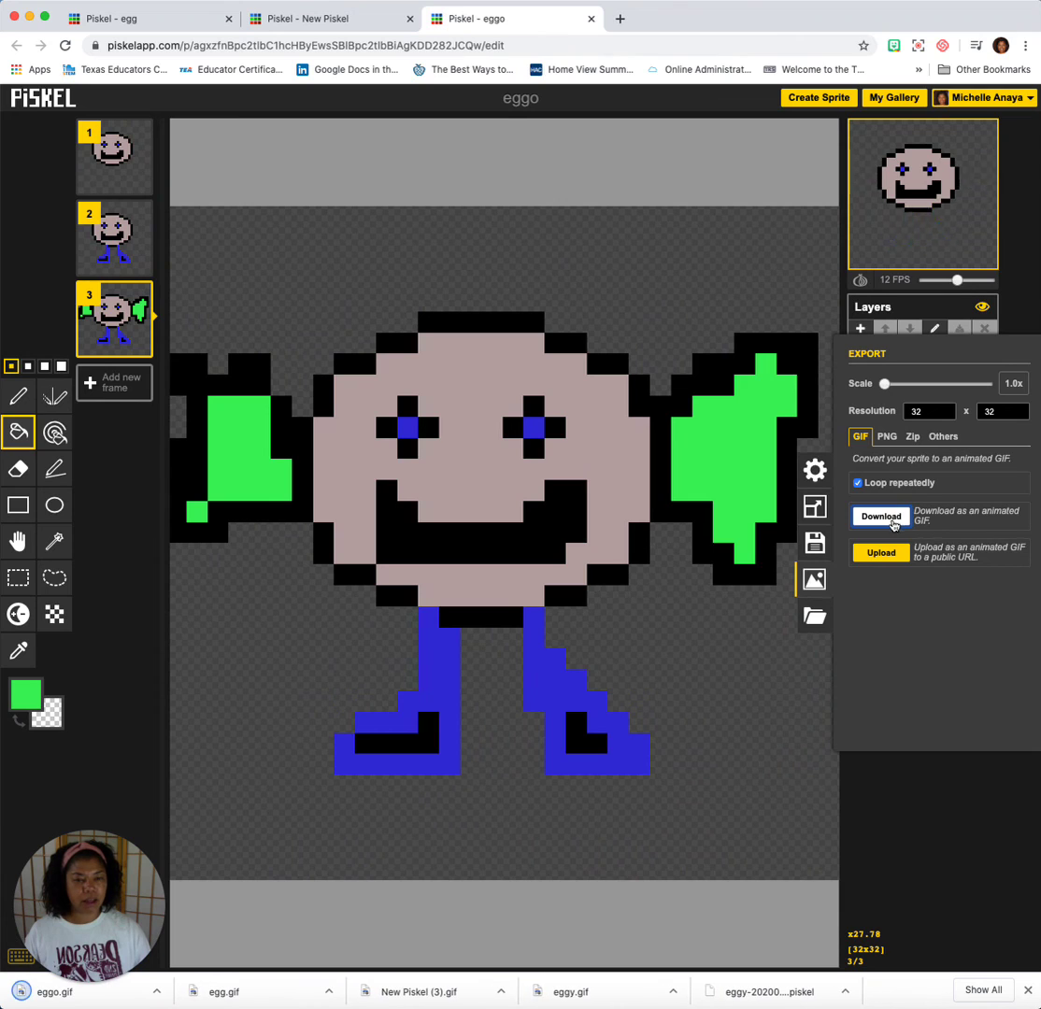